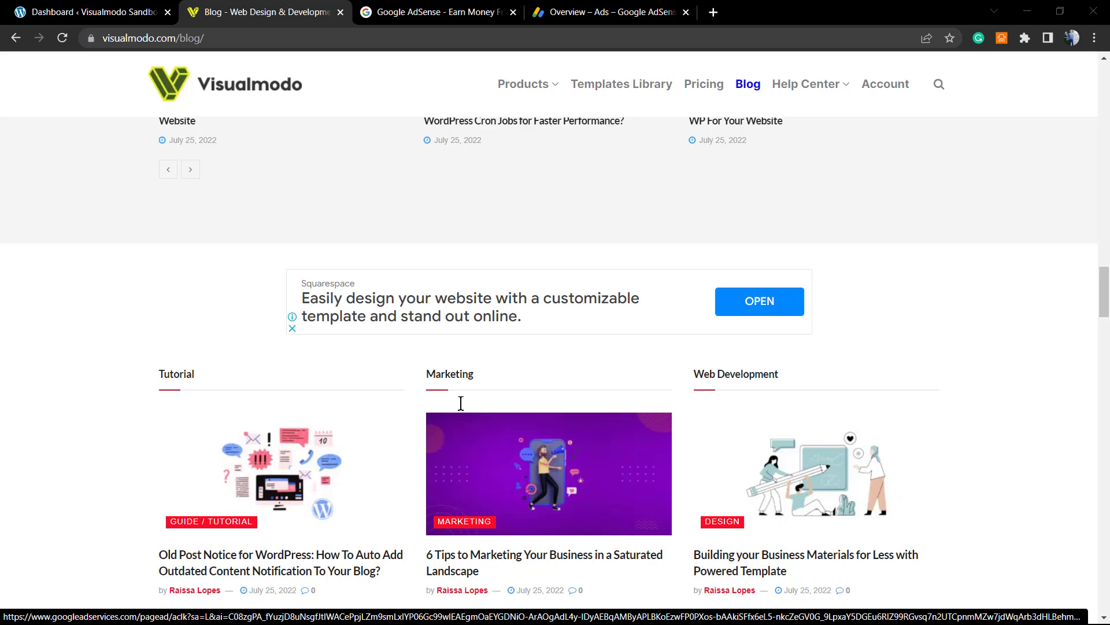
- Open the '6 Tips to Marketing' article, look through its ads, then switch to the Google AdSense tab
click(469, 475)
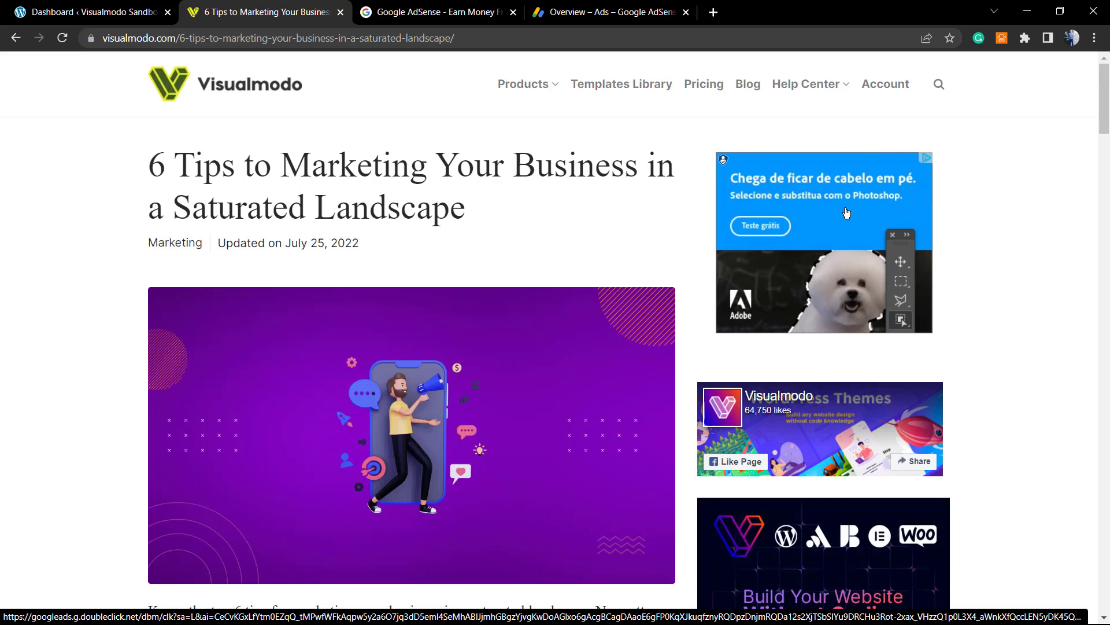
scroll(686, 289, down, 10)
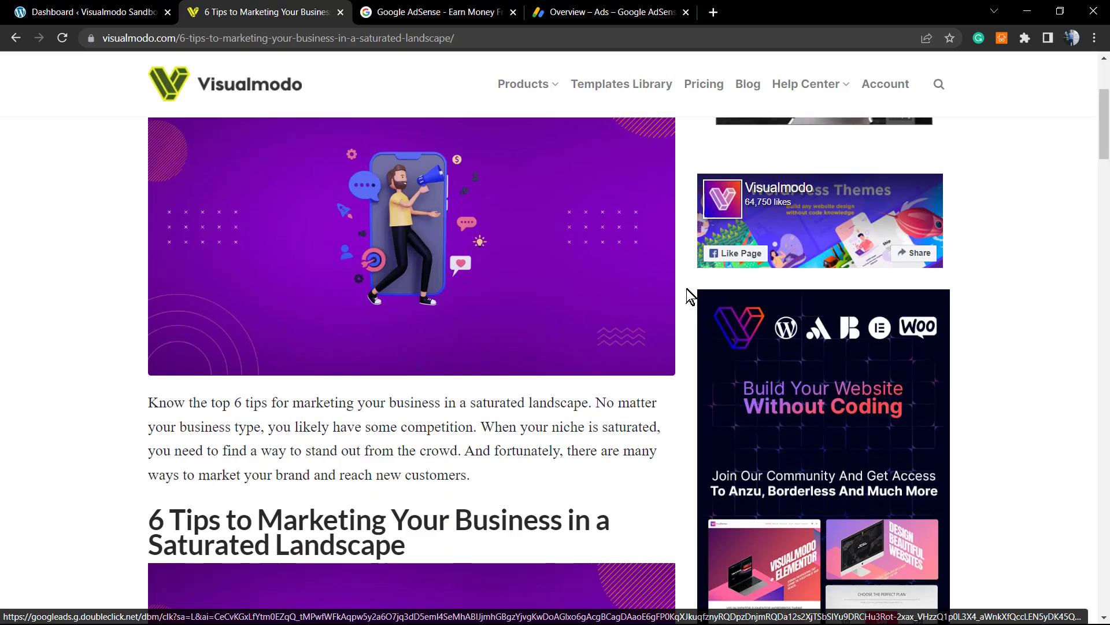
scroll(689, 289, up, 4)
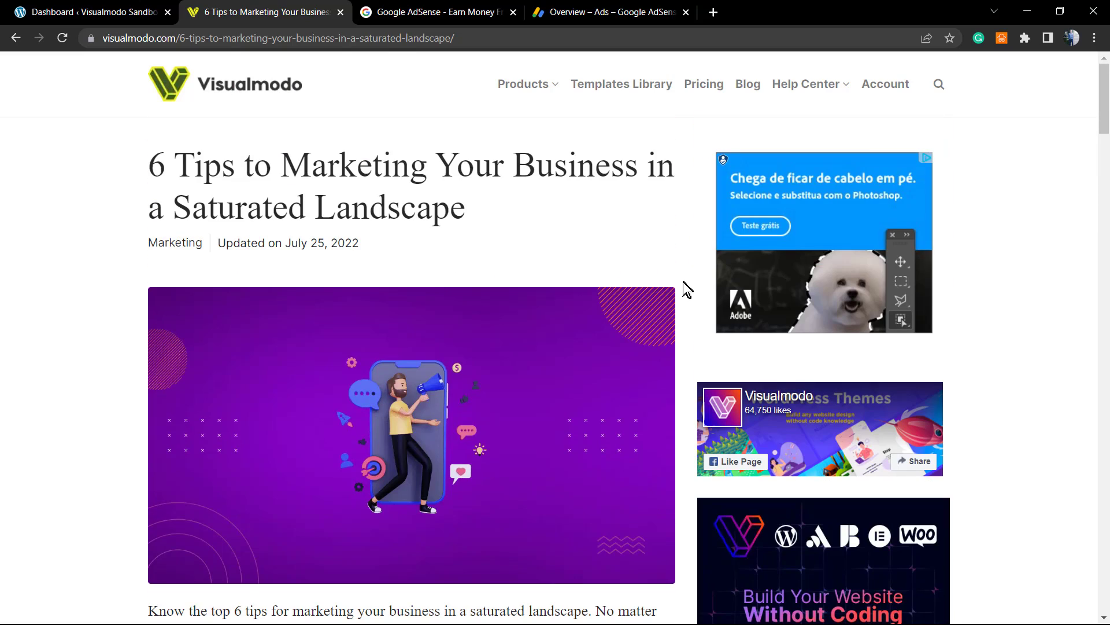
click(446, 9)
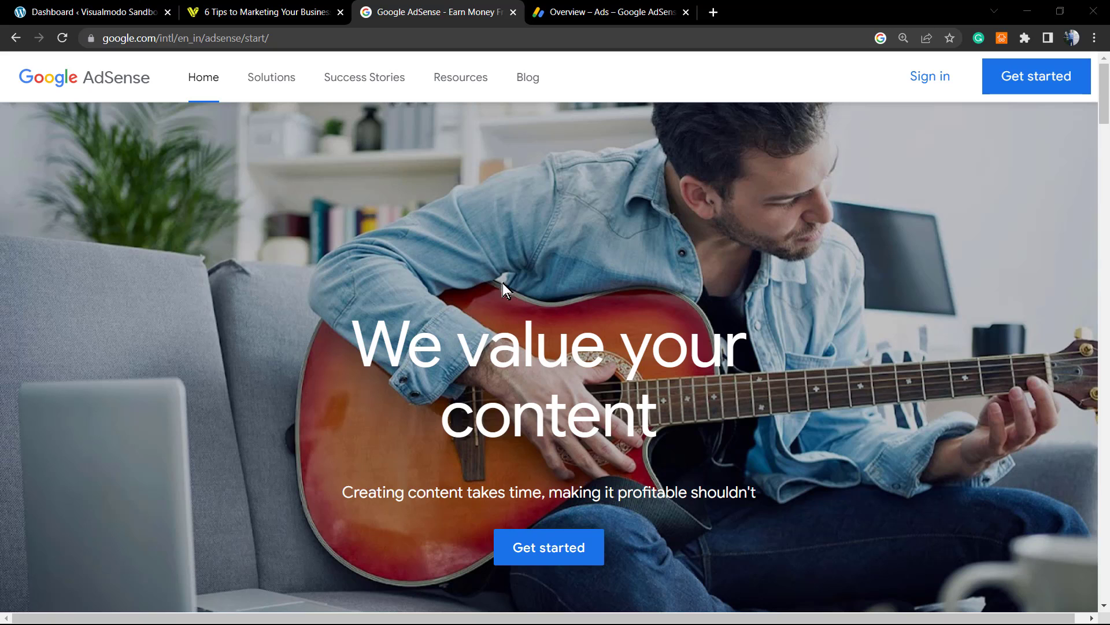
- Bring up the AdSense Ads overview listing visualmodo.com with Auto ads off
click(552, 12)
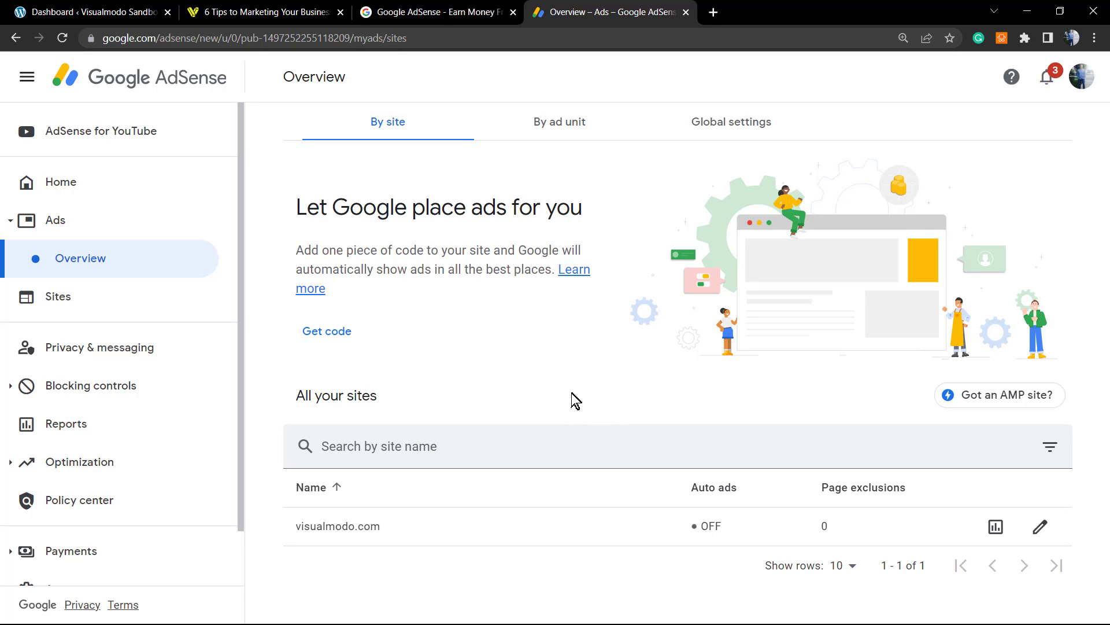
- Start a new Display ad unit, comparing the horizontal, vertical and square previews
click(578, 126)
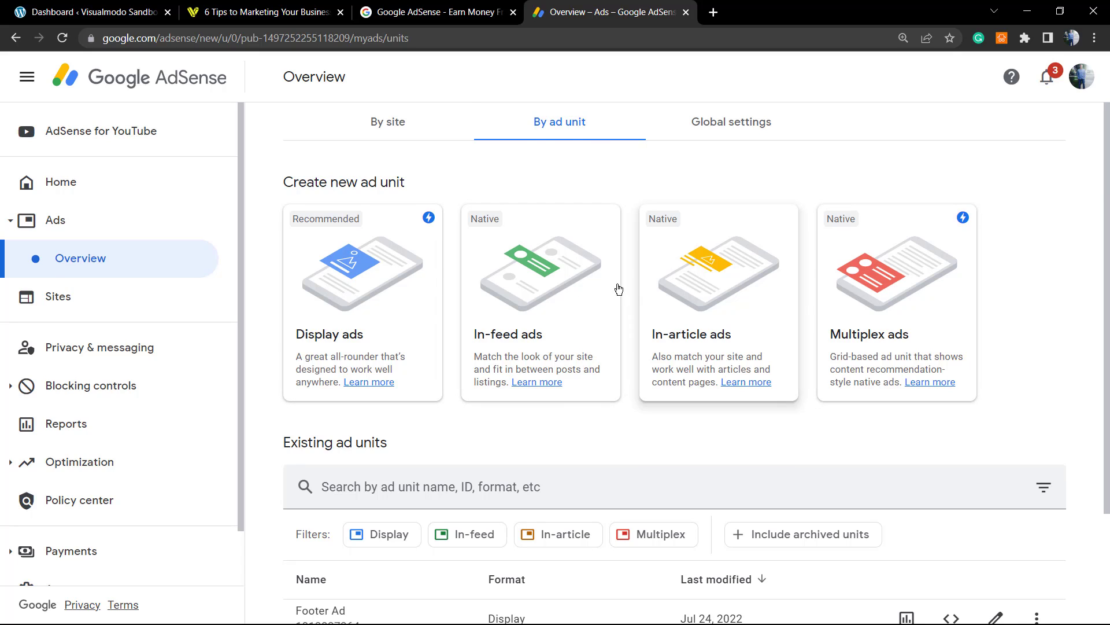
click(352, 297)
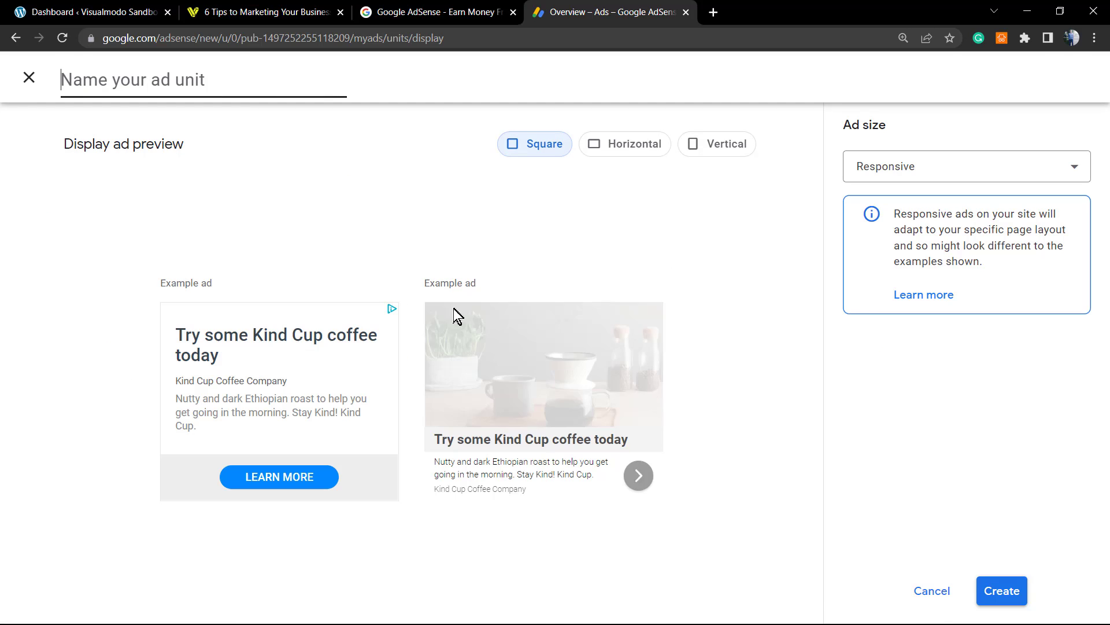
click(643, 146)
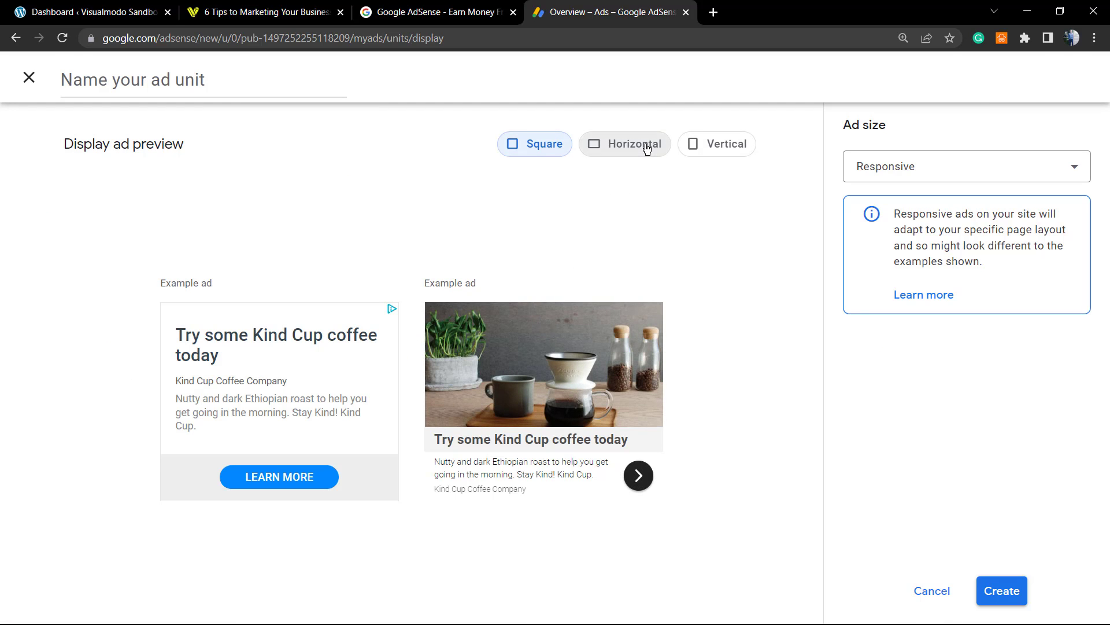
click(537, 151)
click(688, 149)
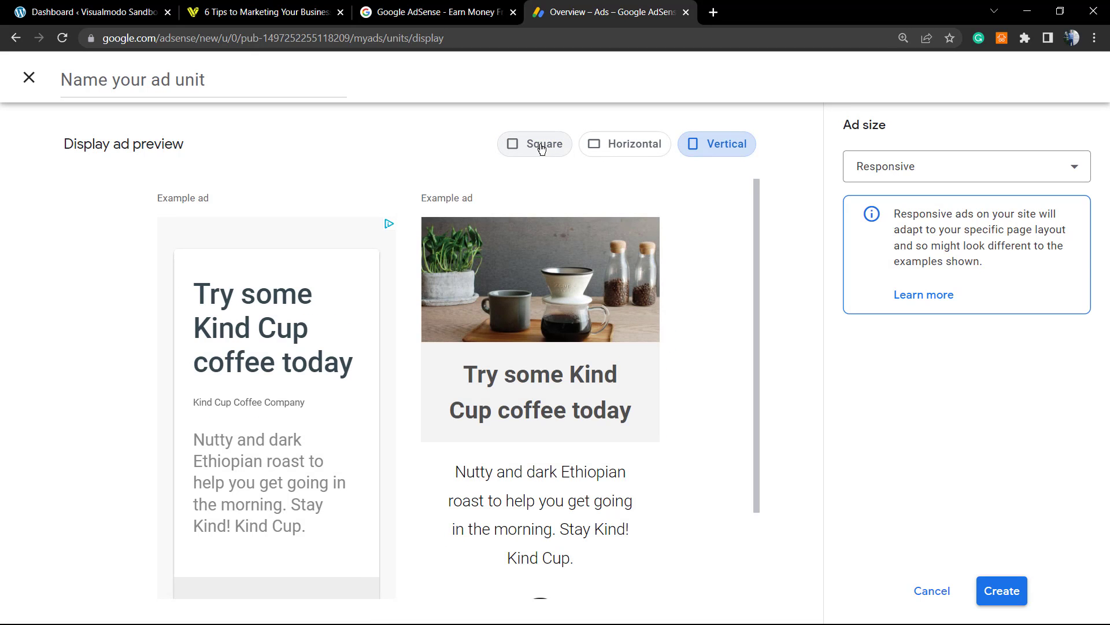
click(542, 149)
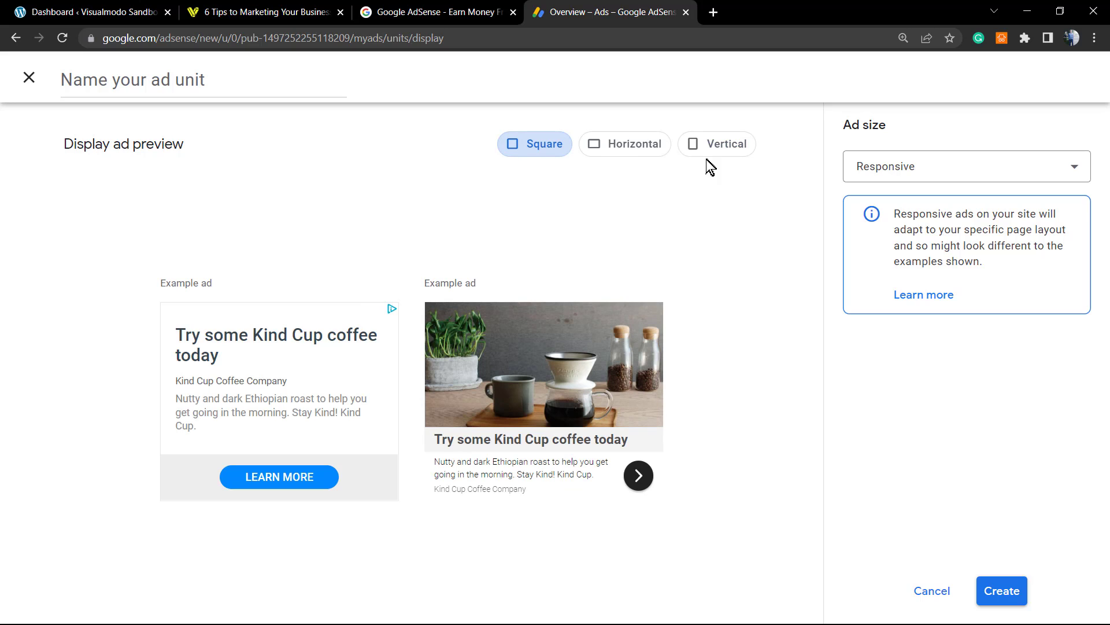
- Keep the ad size Responsive and name the ad unit 'Videos test'
click(902, 180)
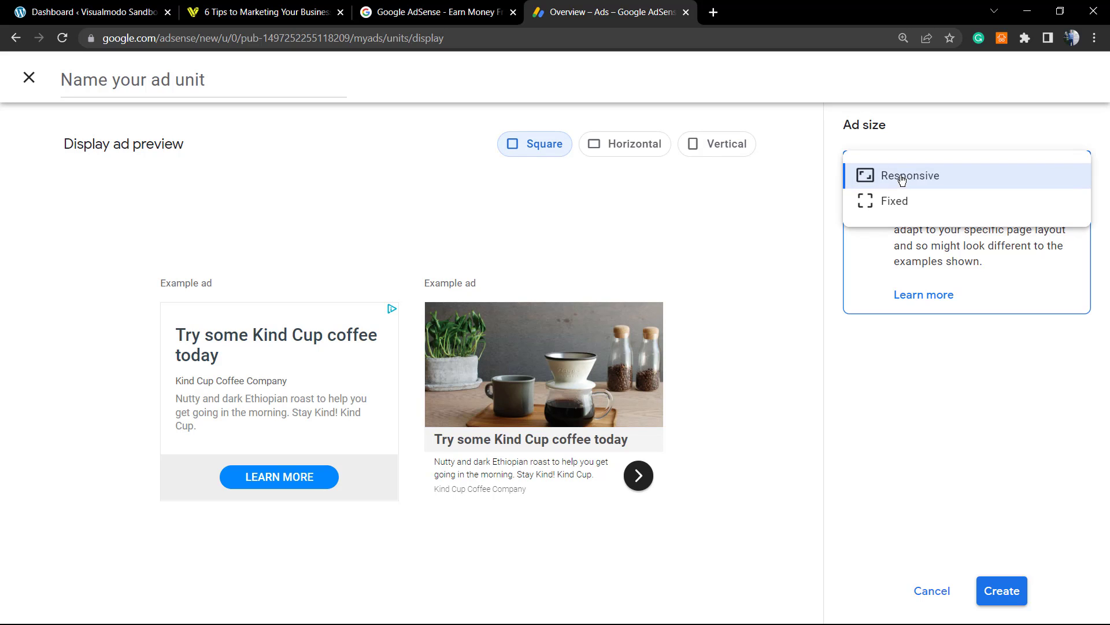
click(902, 180)
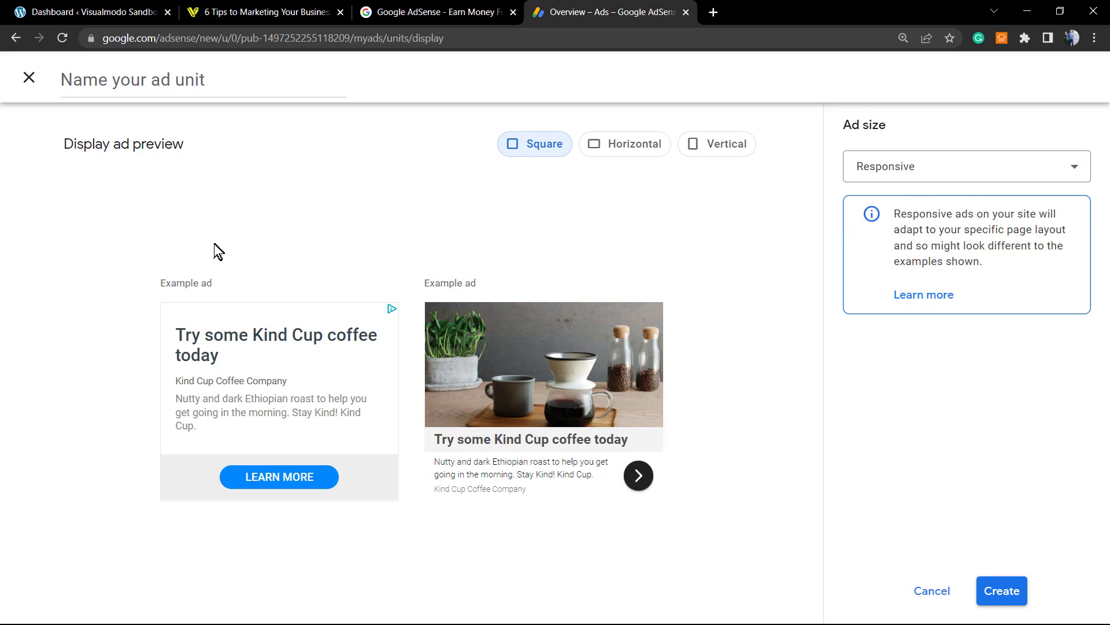
click(198, 84)
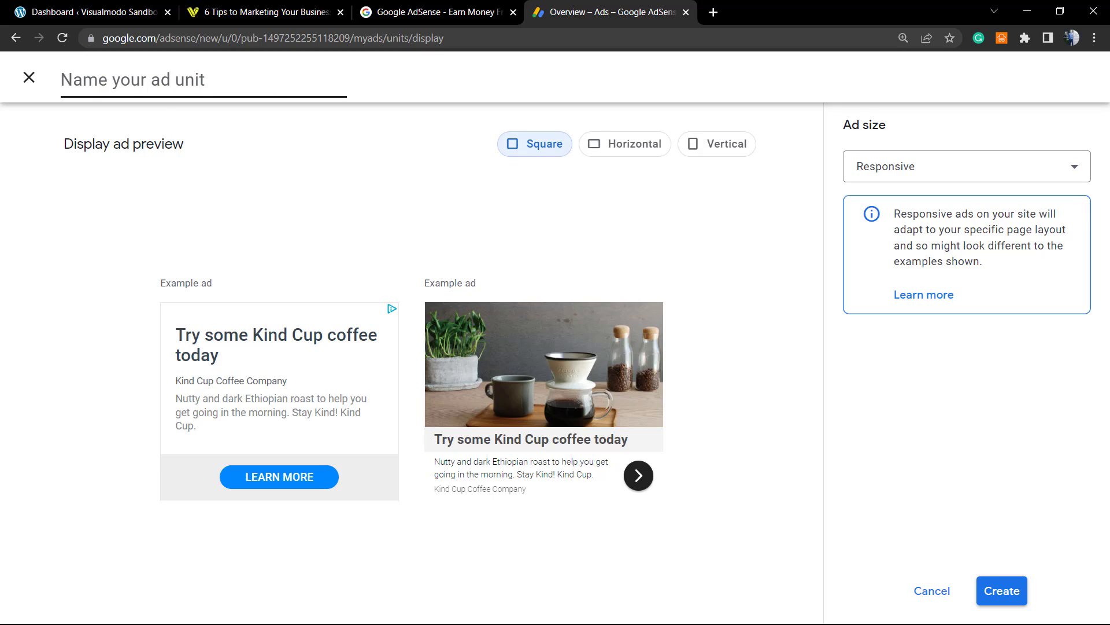
text(V)
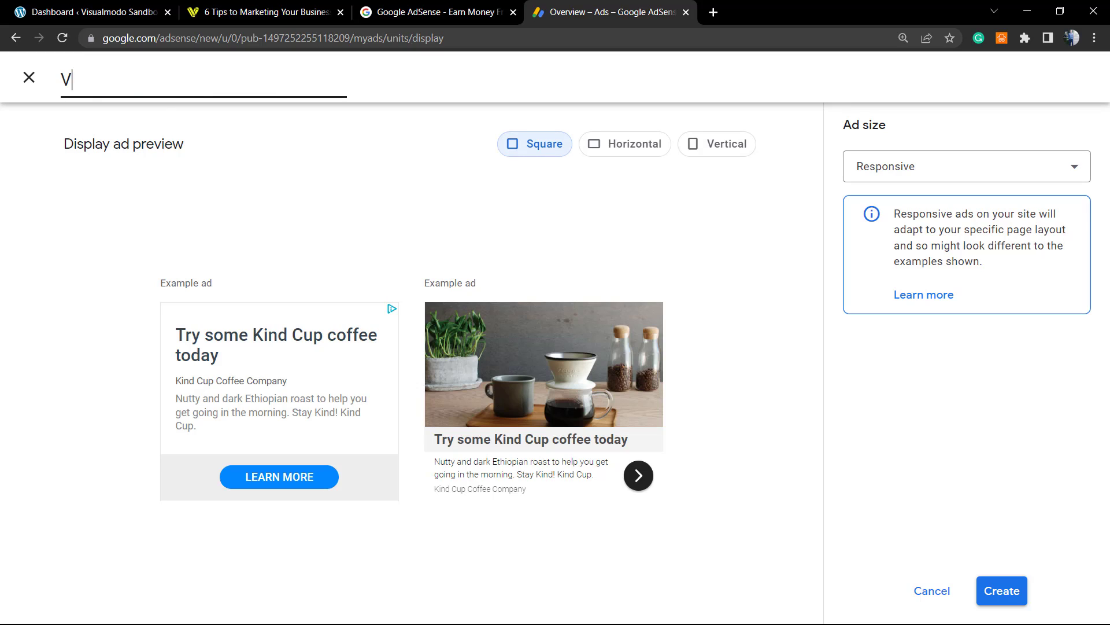
text(ideos test)
- Create the 'Videos test' ad unit and copy its HTML code snippet to the clipboard
click(1010, 589)
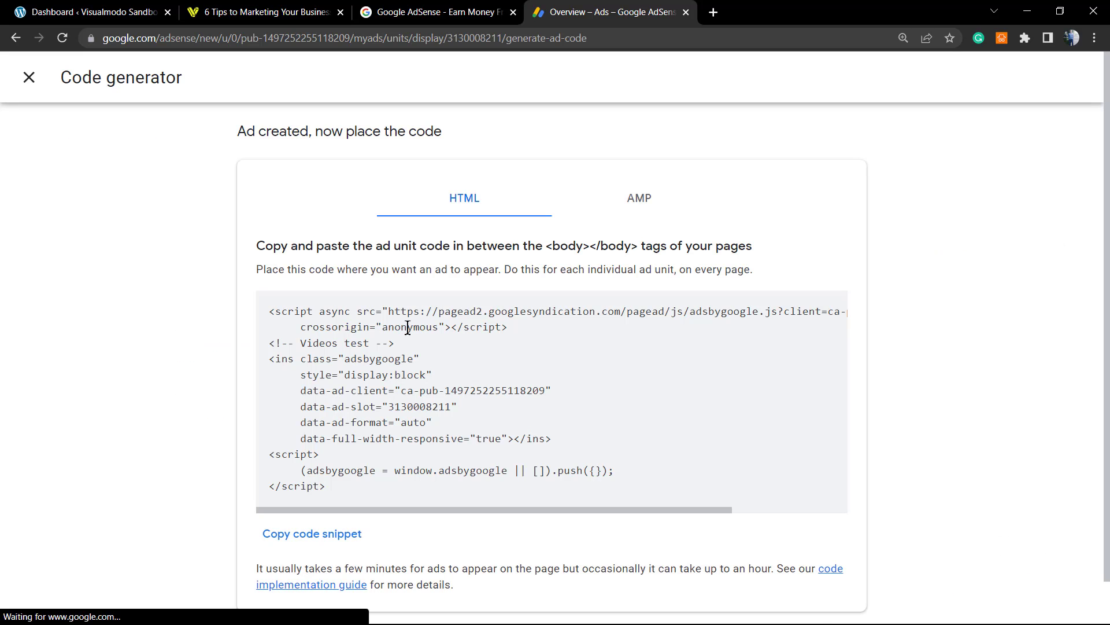
scroll(391, 347, down, 1)
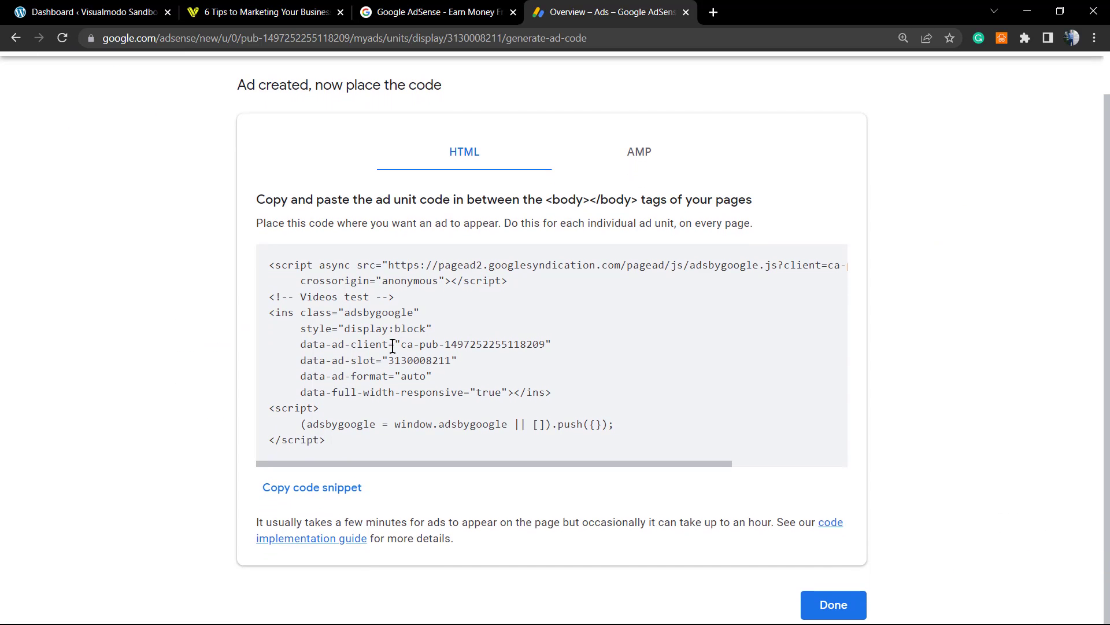
scroll(393, 346, up, 1)
scroll(387, 271, down, 1)
click(364, 488)
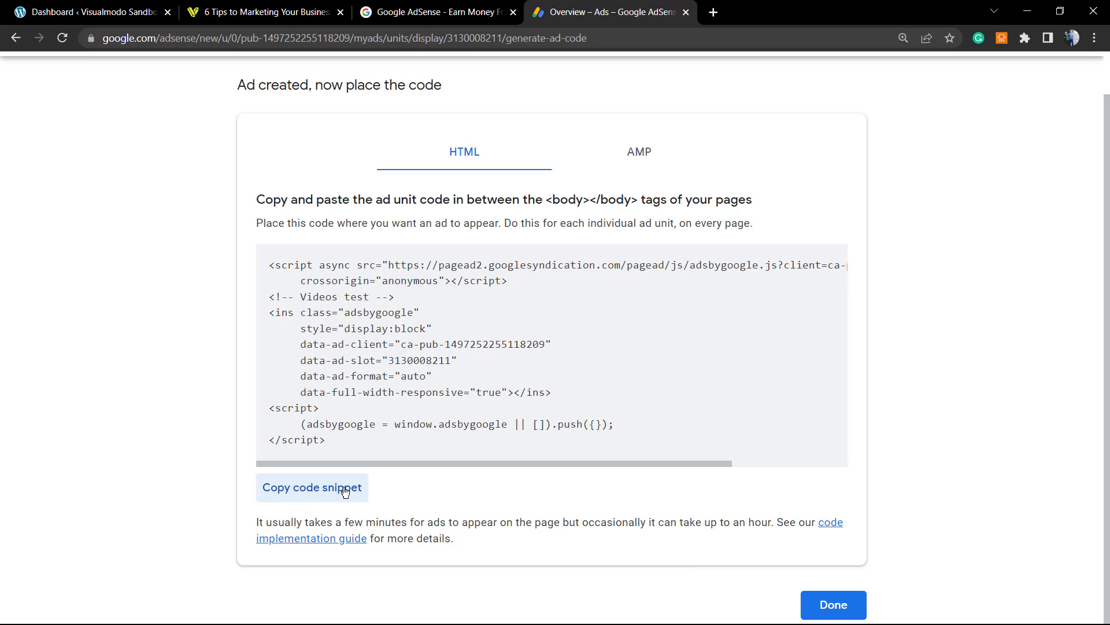
click(324, 490)
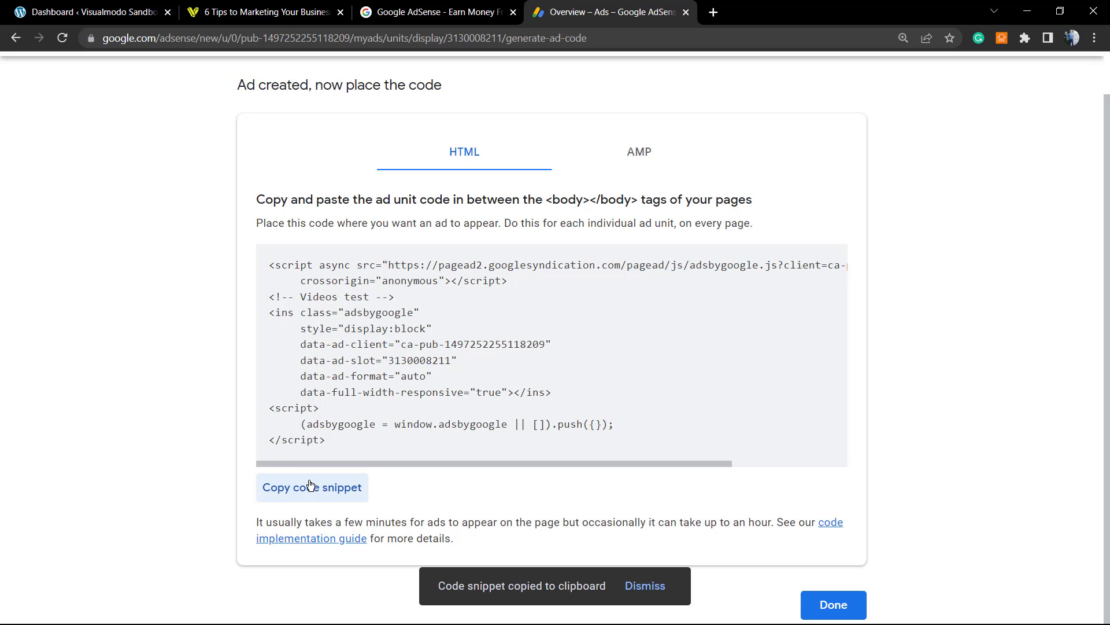
- Open Appearance > Widgets in the WordPress dashboard and expand the Sidebar down to its Add block button
click(263, 10)
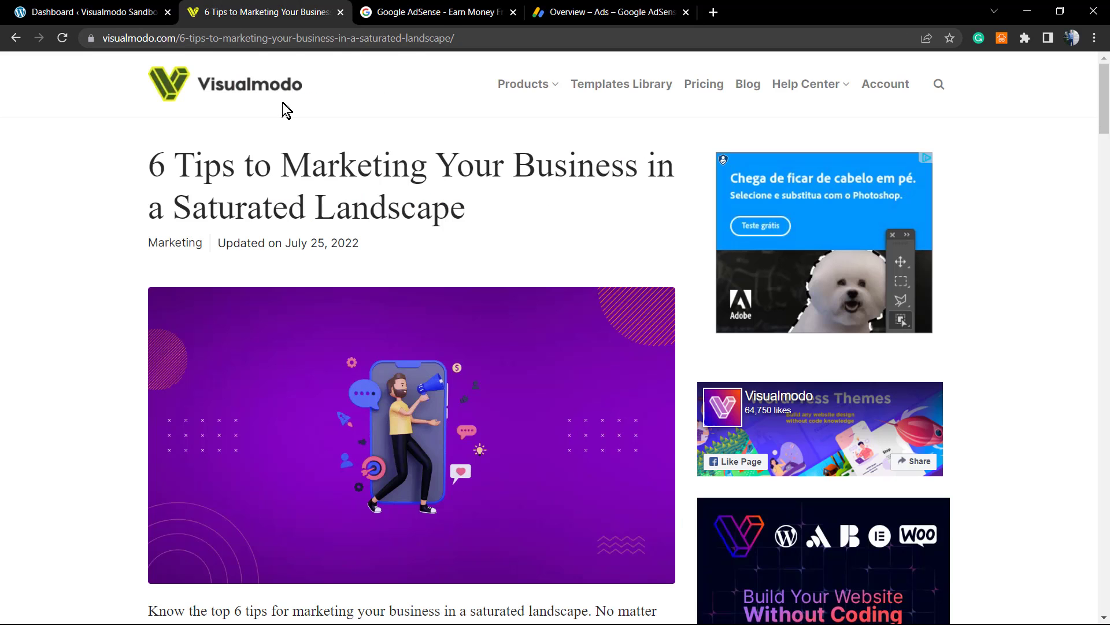
click(122, 6)
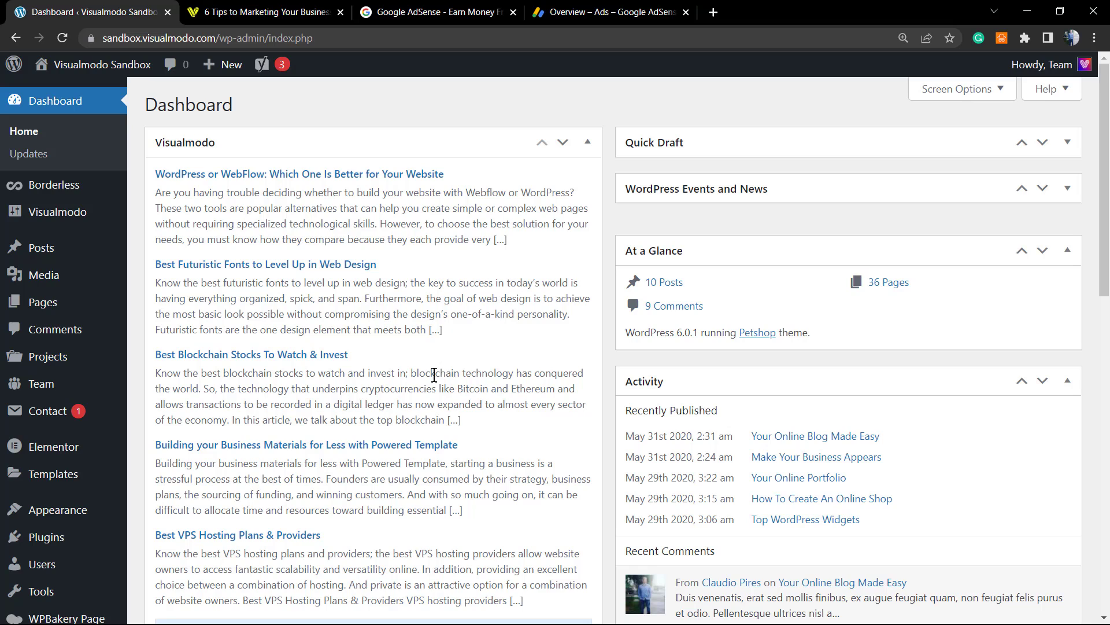
mouse_move(64, 509)
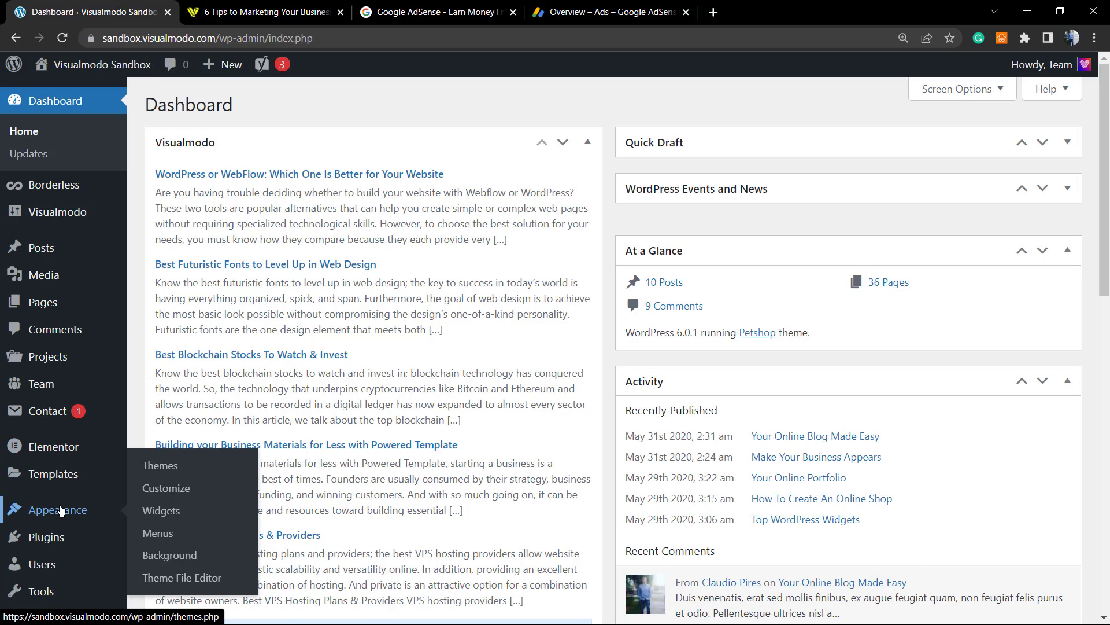
click(181, 514)
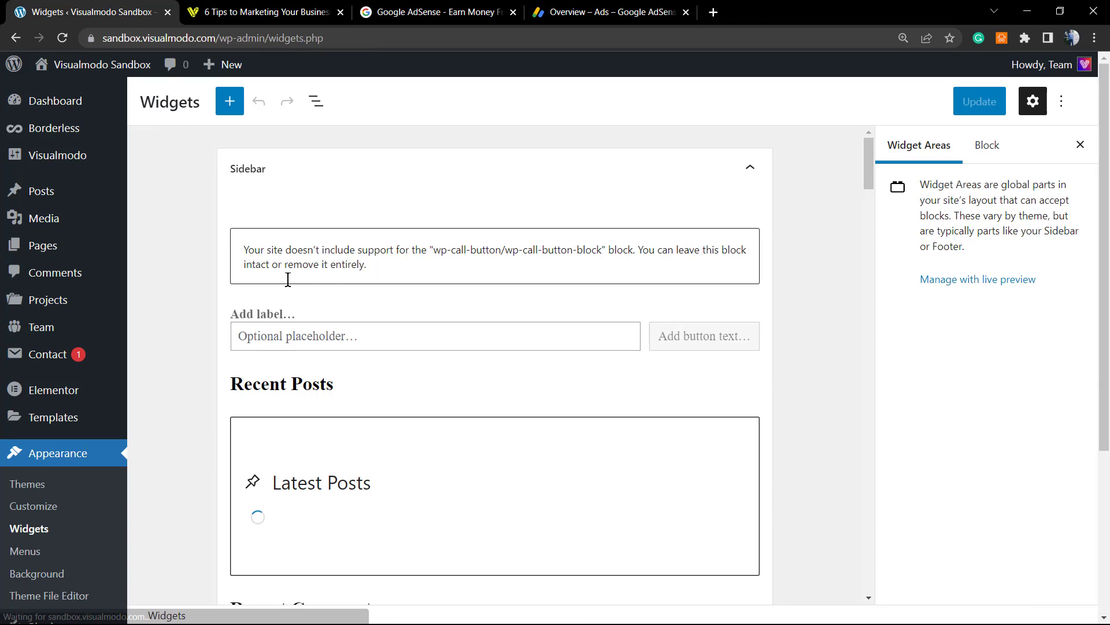
scroll(405, 306, down, 10)
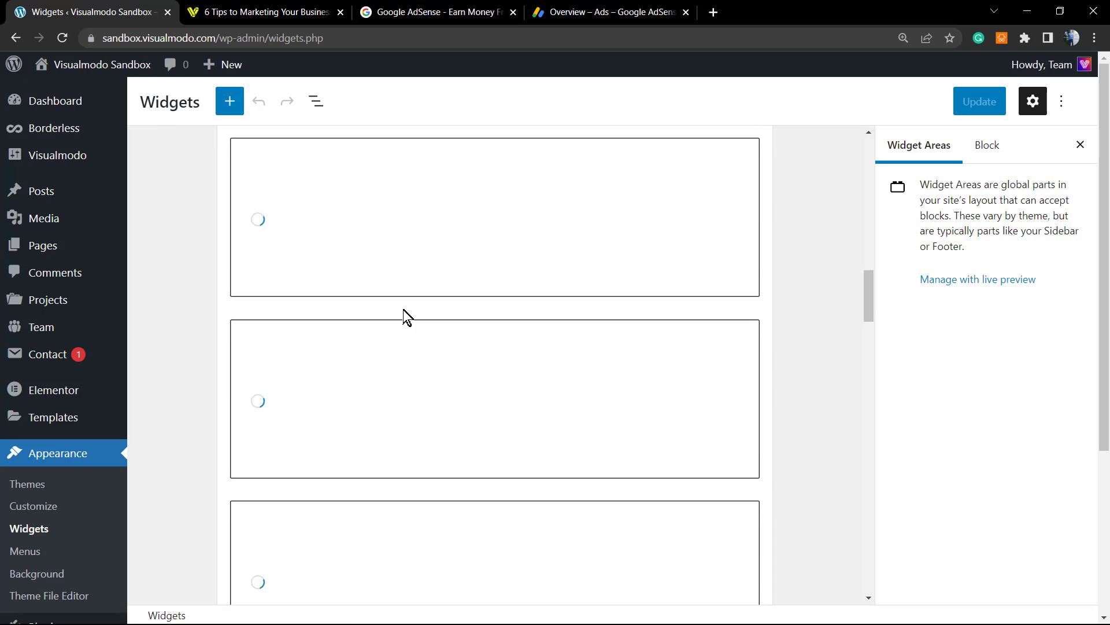
scroll(407, 318, down, 2)
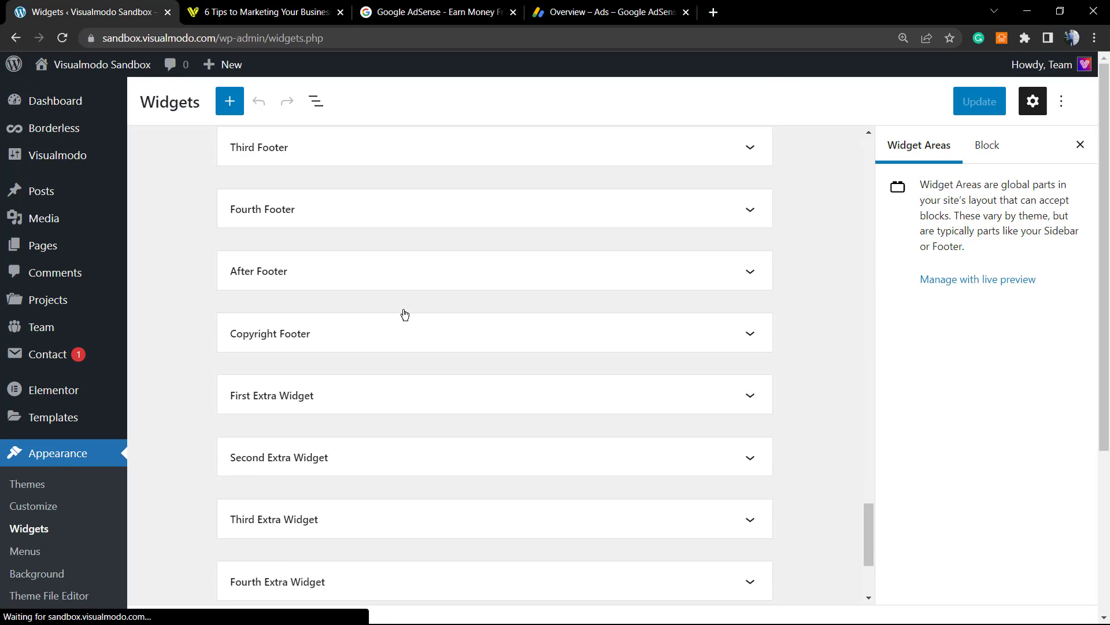
scroll(441, 328, down, 2)
scroll(440, 327, up, 7)
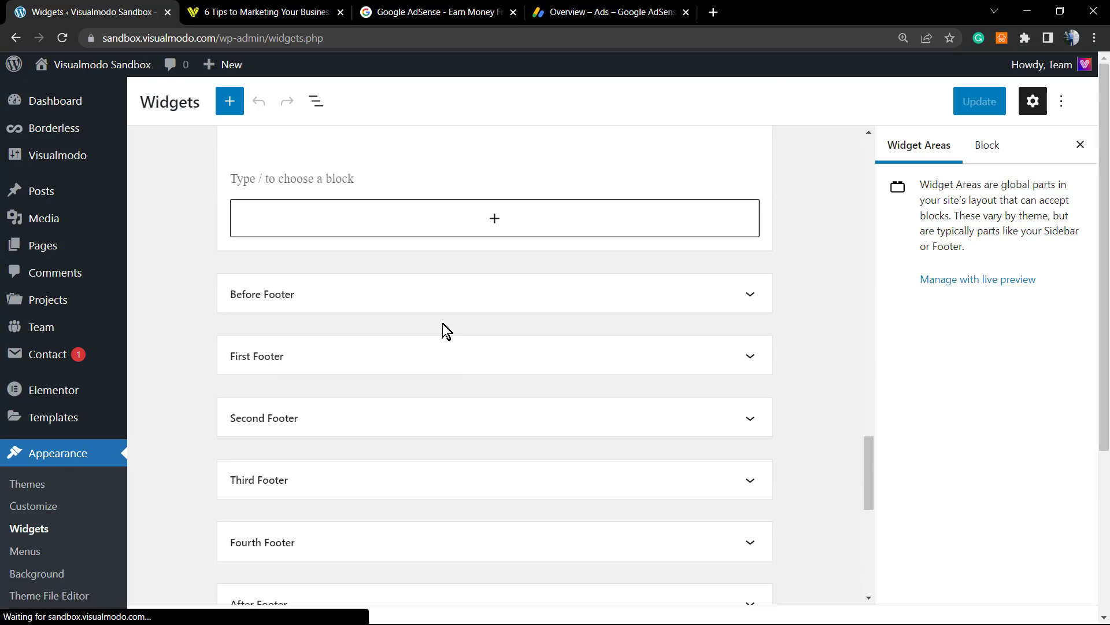
scroll(456, 333, up, 1)
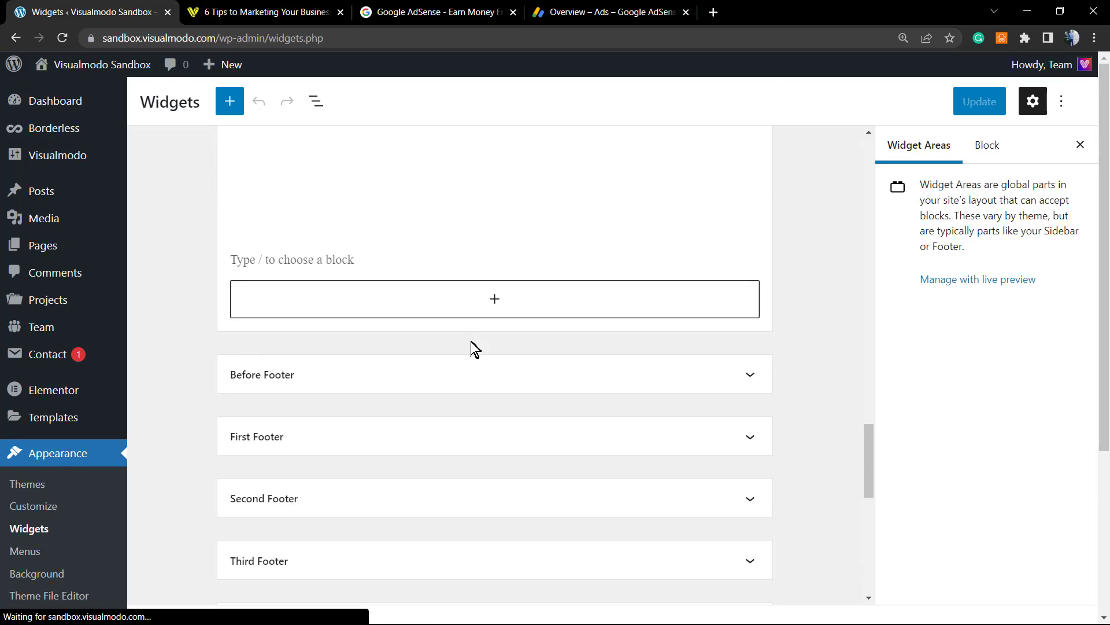
- Add a Custom HTML block to the Sidebar and paste the AdSense ad code into it
click(494, 307)
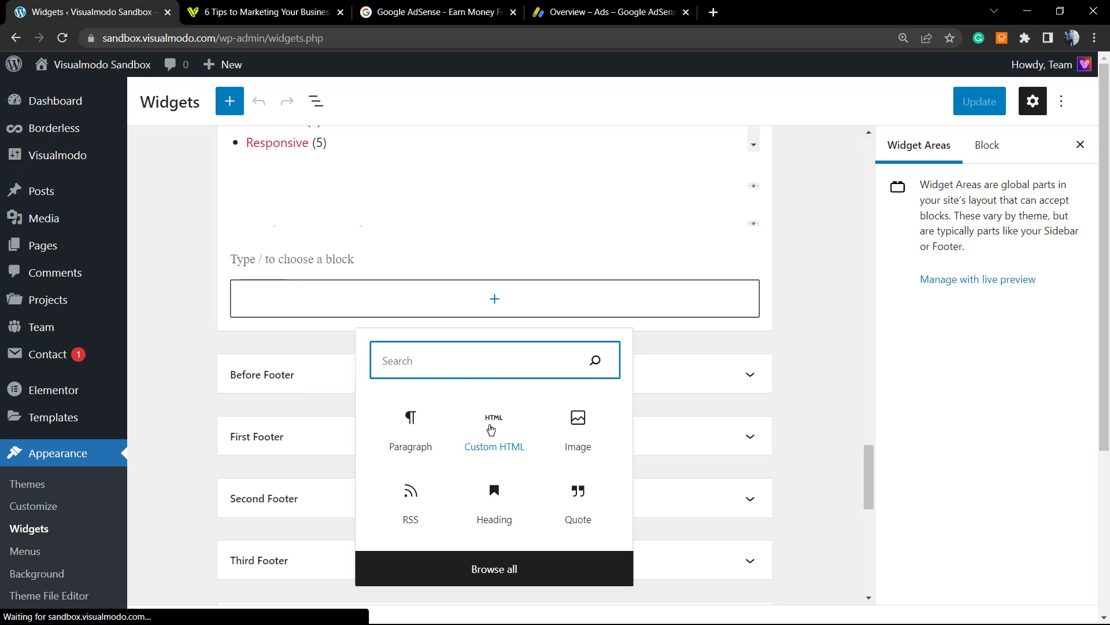
click(494, 427)
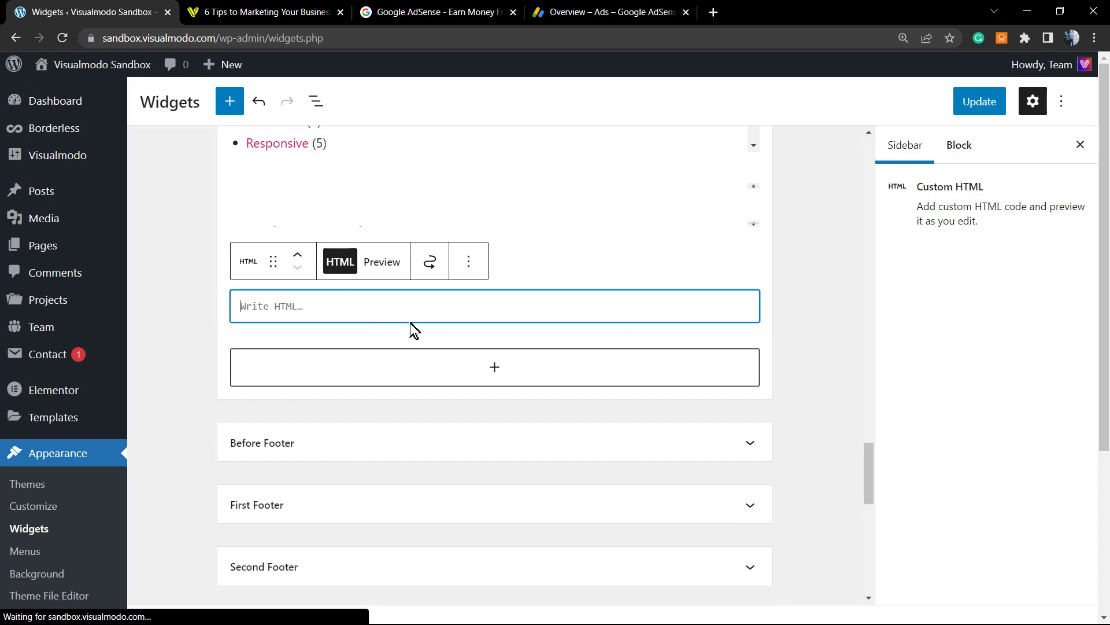
key(ctrl+v)
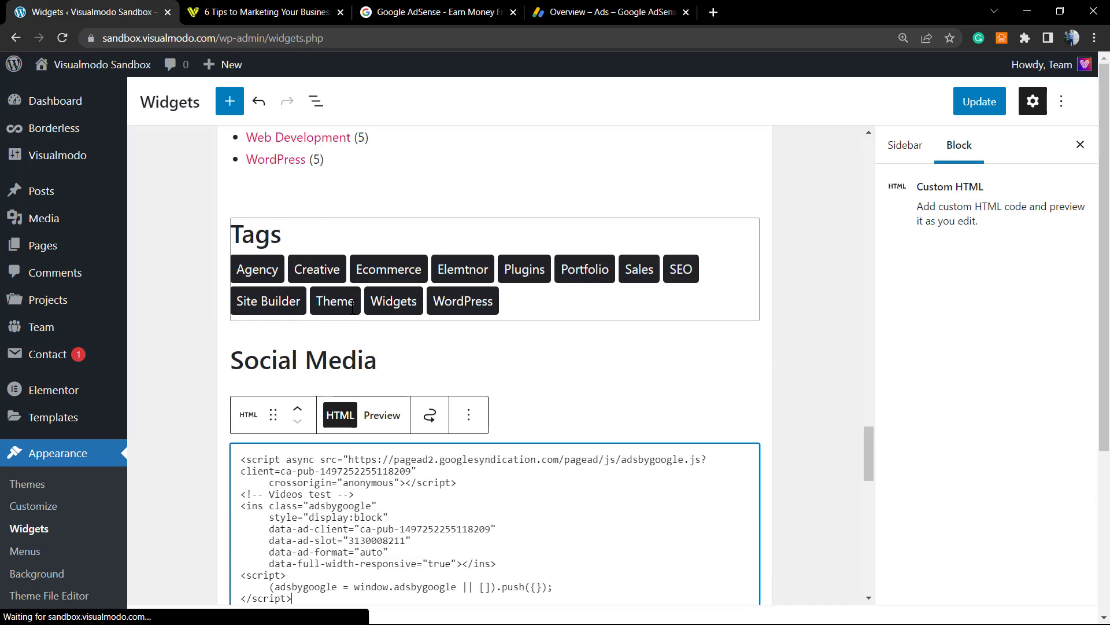
scroll(431, 399, down, 2)
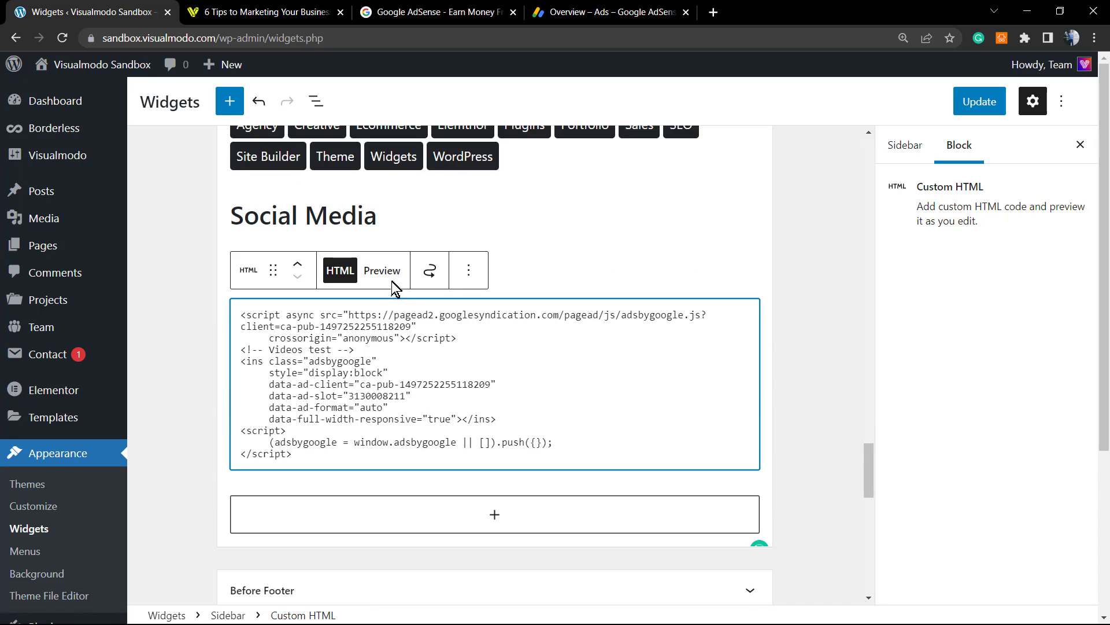
- Preview the rendered ad in the block, then switch back to its HTML code
click(379, 271)
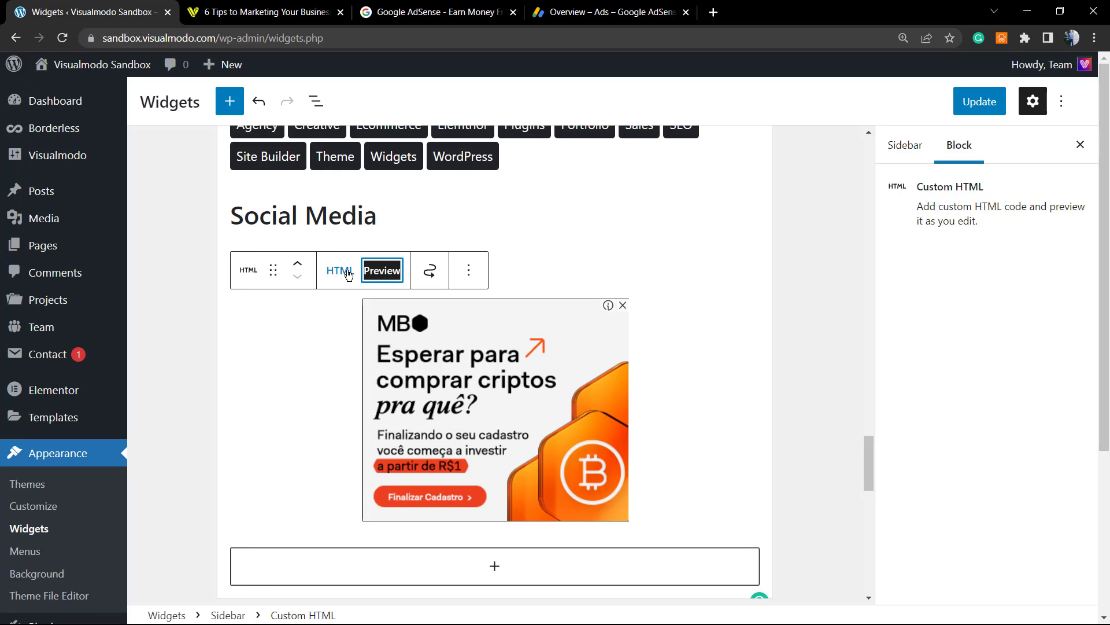
click(346, 275)
scroll(487, 373, down, 4)
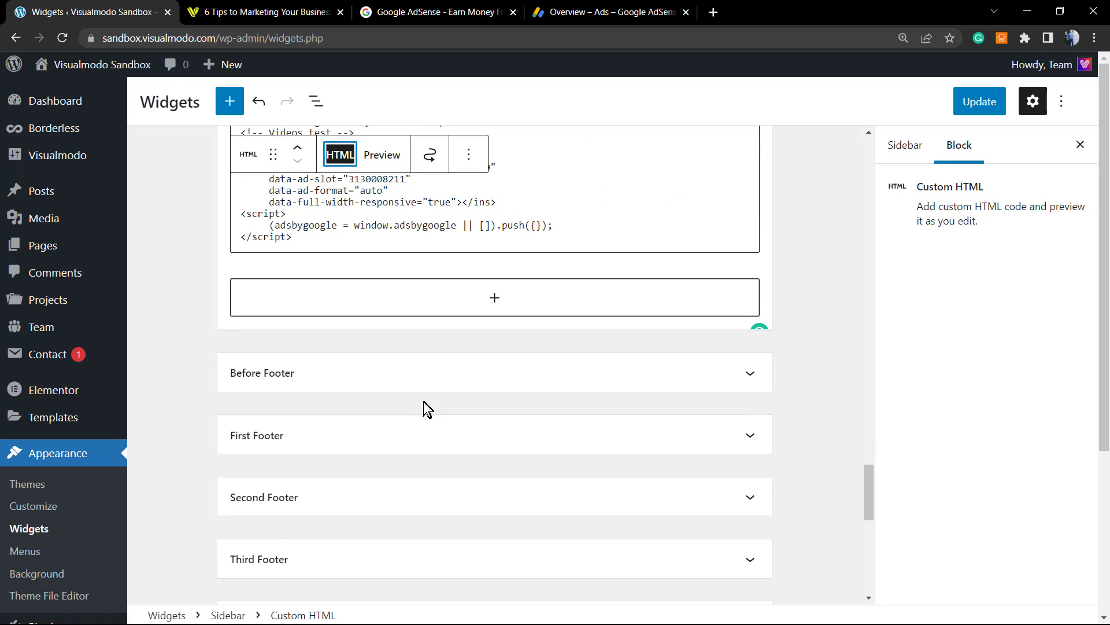
scroll(425, 404, down, 4)
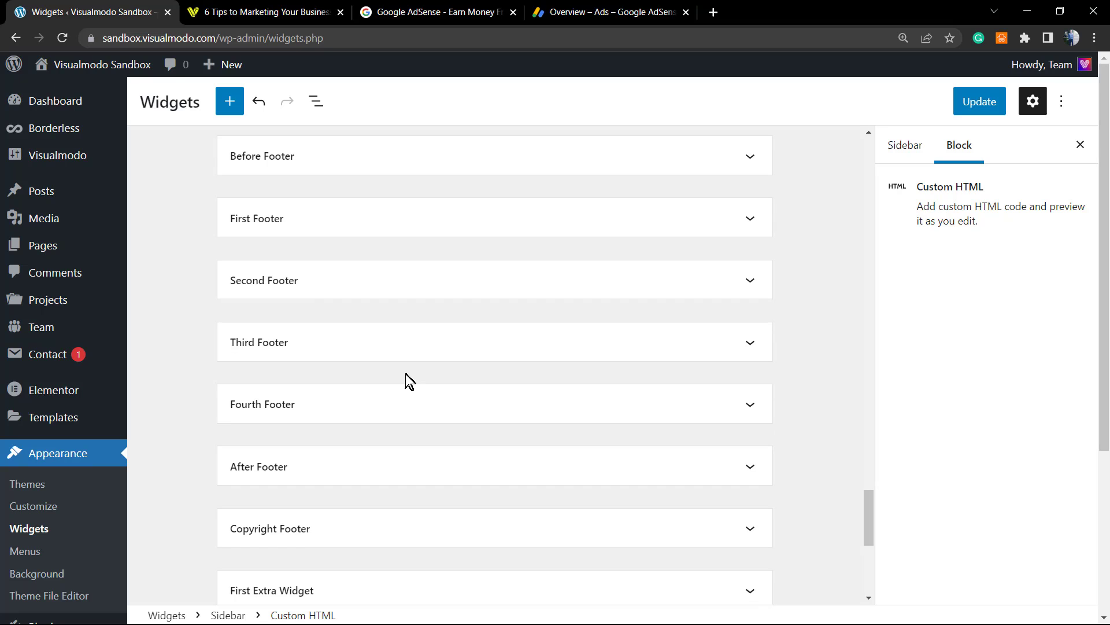
scroll(408, 380, down, 1)
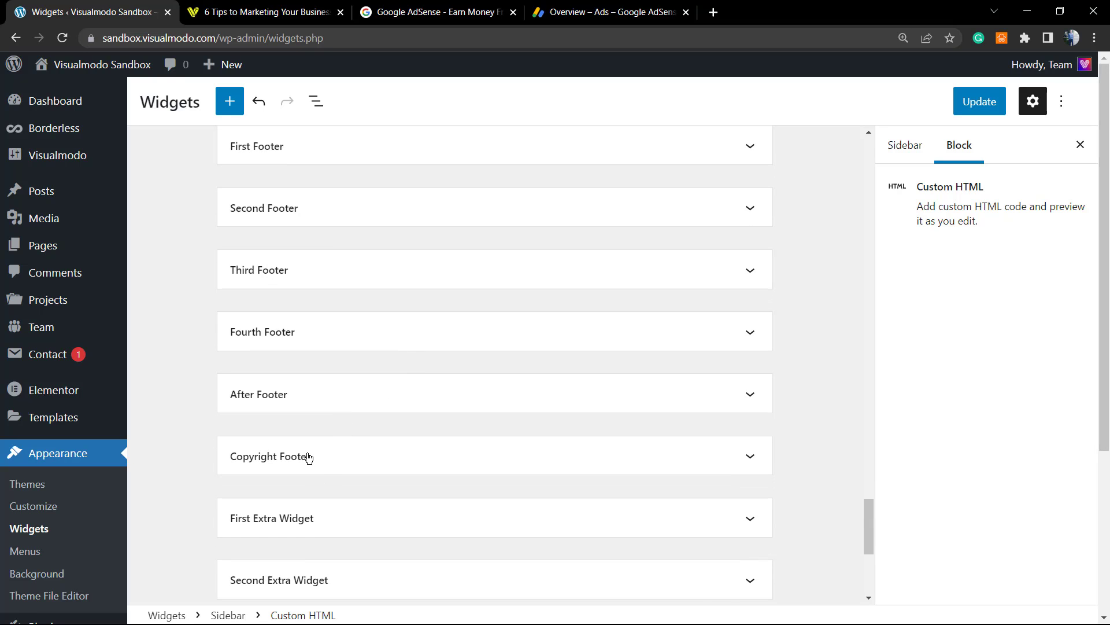
scroll(301, 399, up, 3)
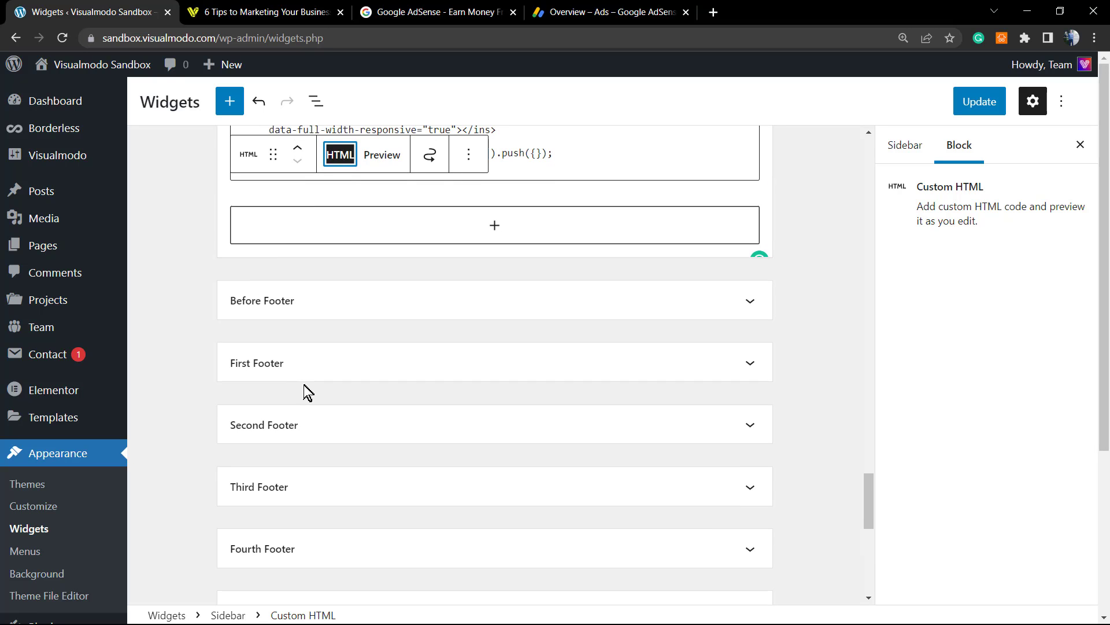
scroll(305, 387, up, 1)
scroll(305, 389, up, 2)
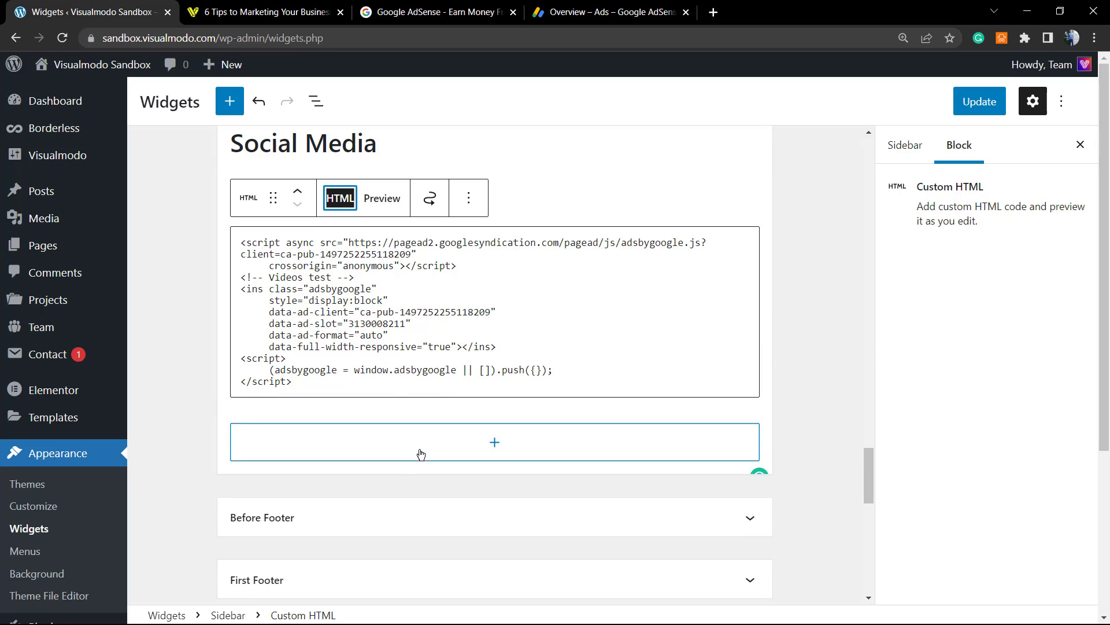
scroll(391, 474, down, 3)
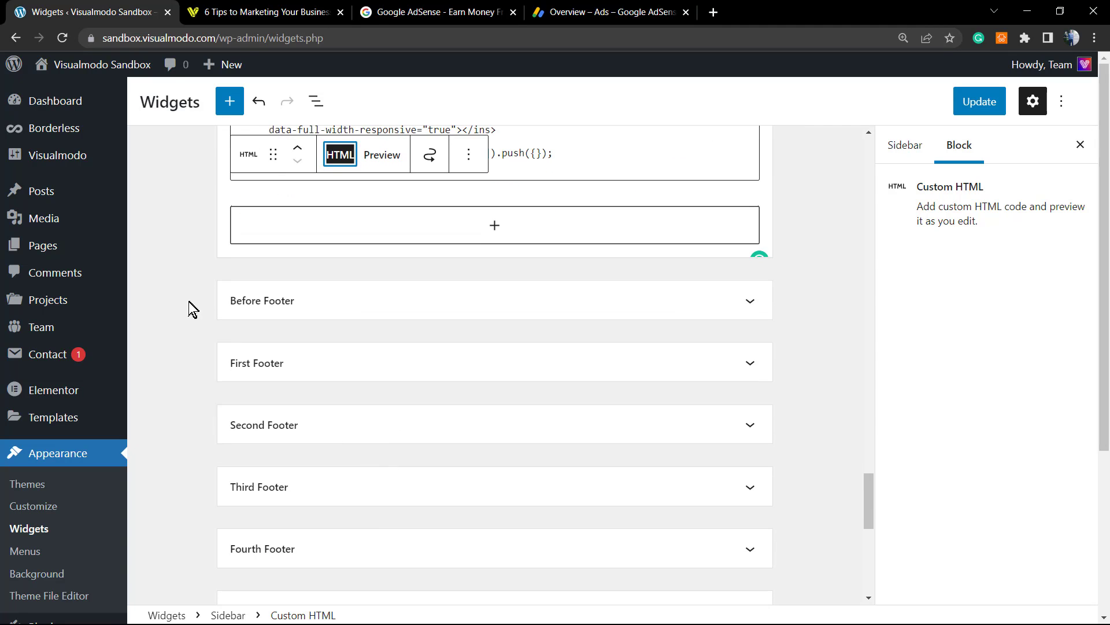
scroll(193, 310, up, 5)
mouse_move(92, 210)
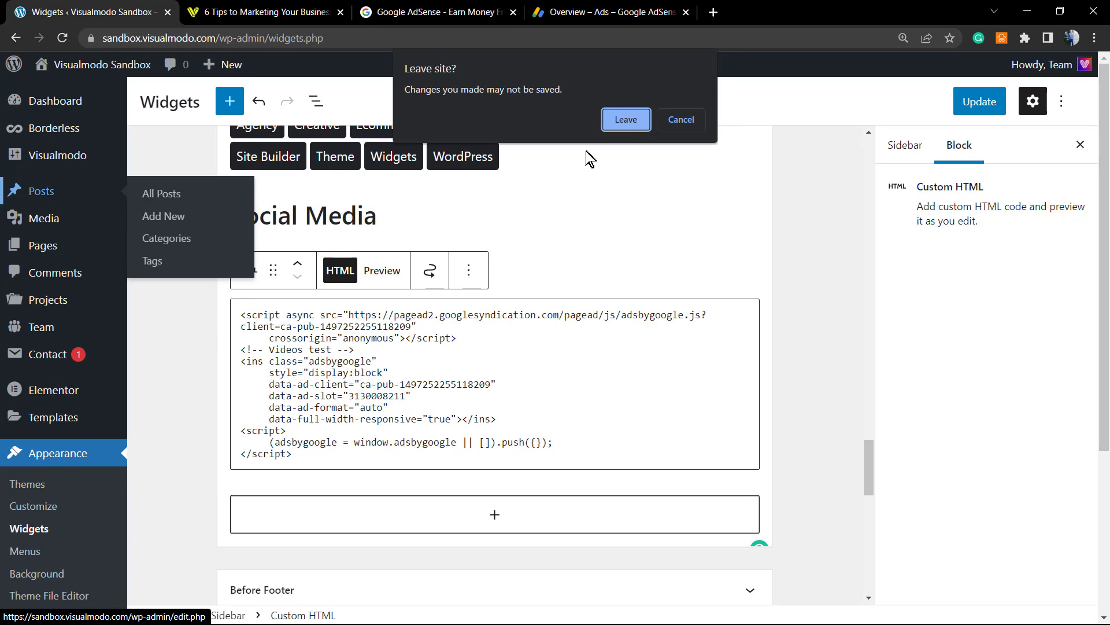
- Leave the widgets screen and open the post 'Your Online Blog Made Easy' from the Posts list
click(635, 122)
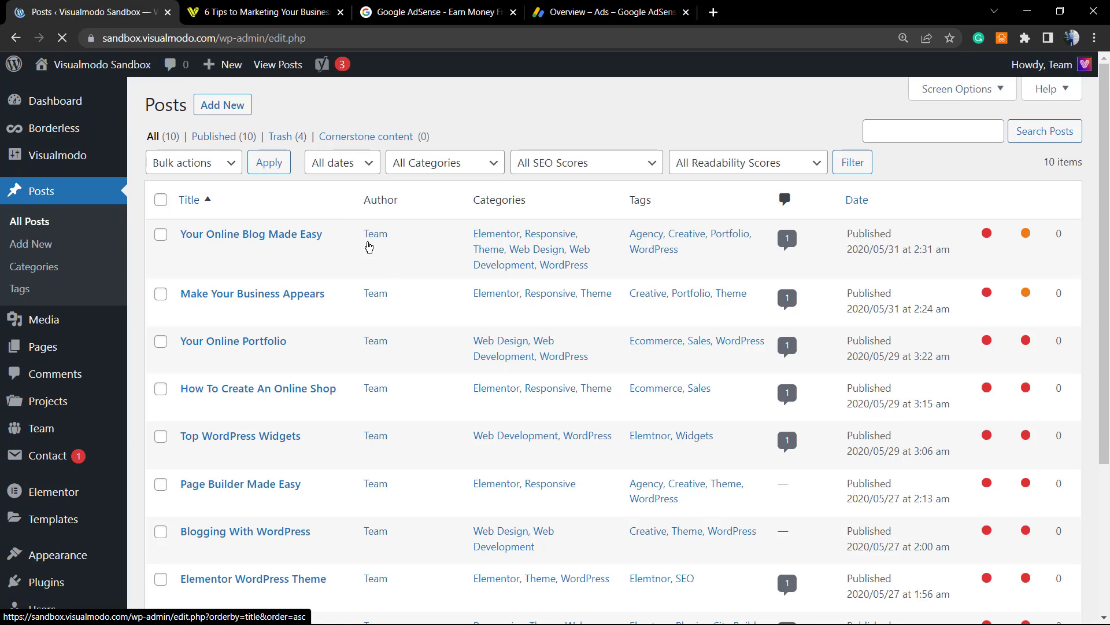
click(211, 227)
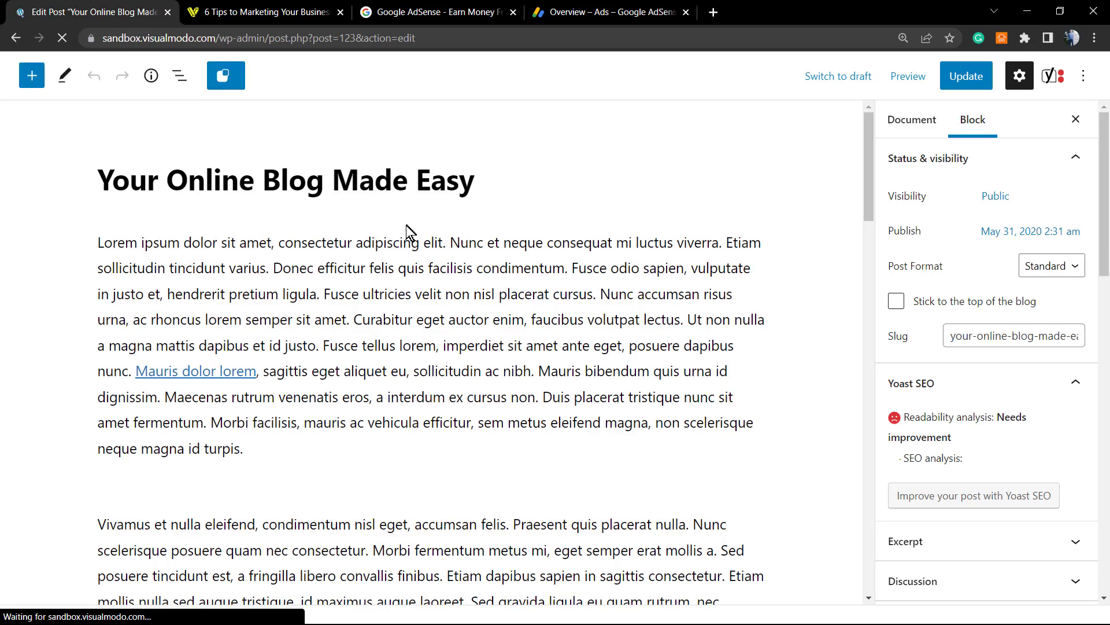
scroll(289, 309, down, 10)
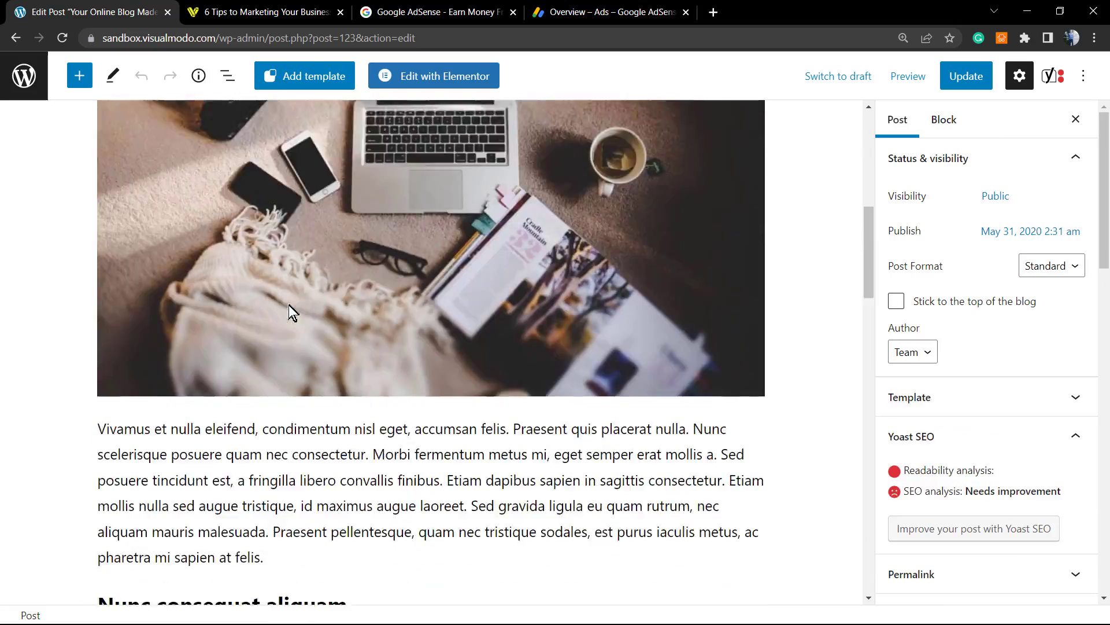
scroll(289, 298, down, 15)
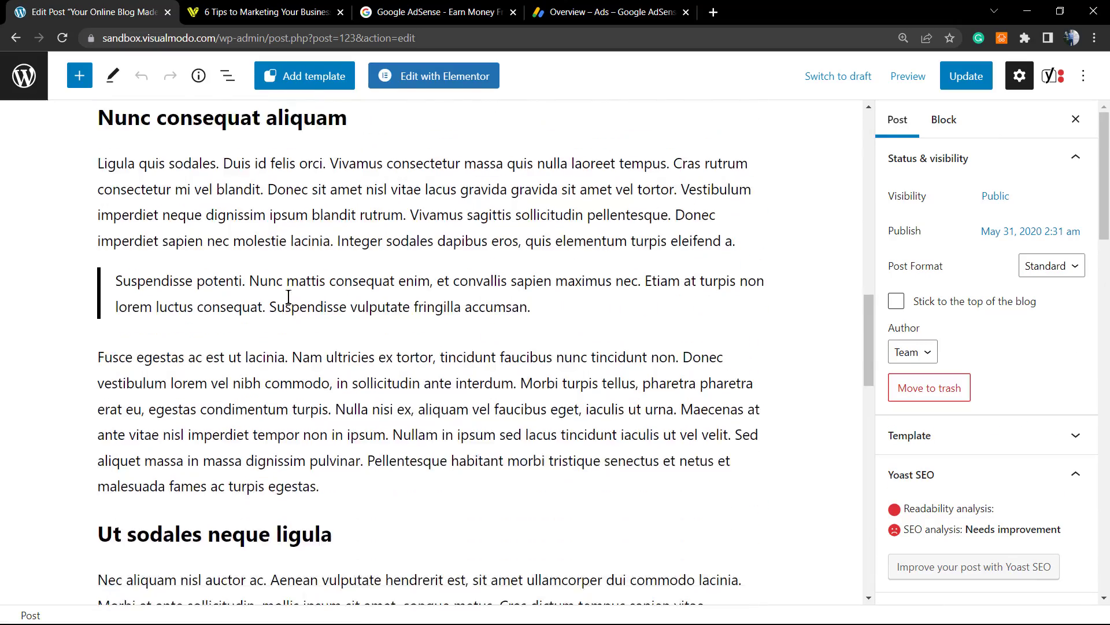
scroll(291, 300, up, 10)
scroll(292, 300, up, 7)
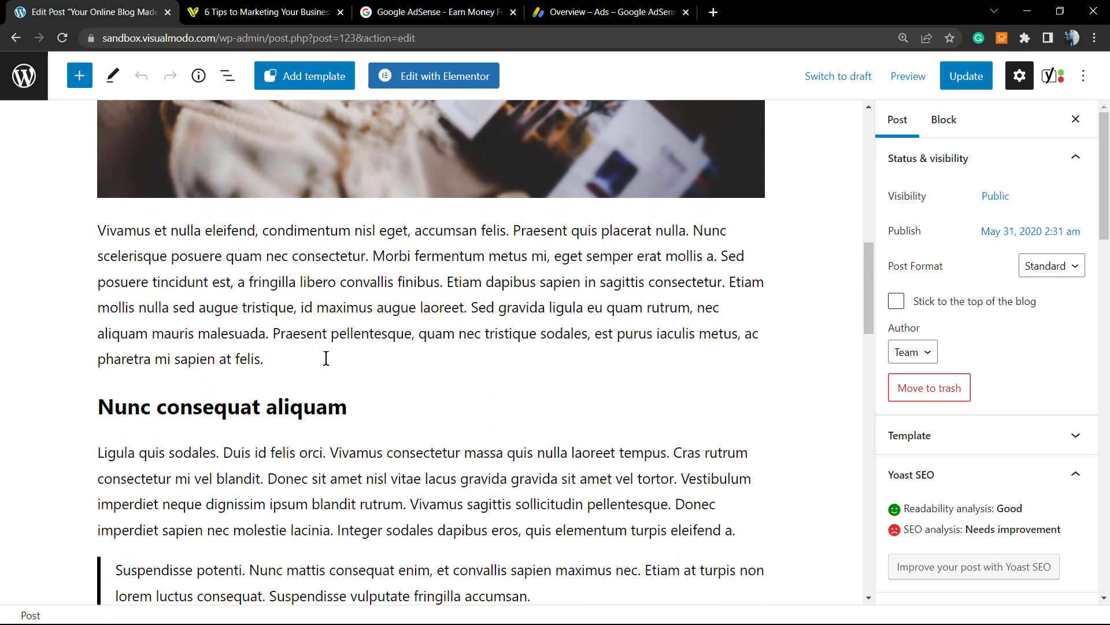
- Add a Custom HTML block after the Vivamus paragraph, paste the ad code, and preview the live ad
click(325, 359)
key(Return)
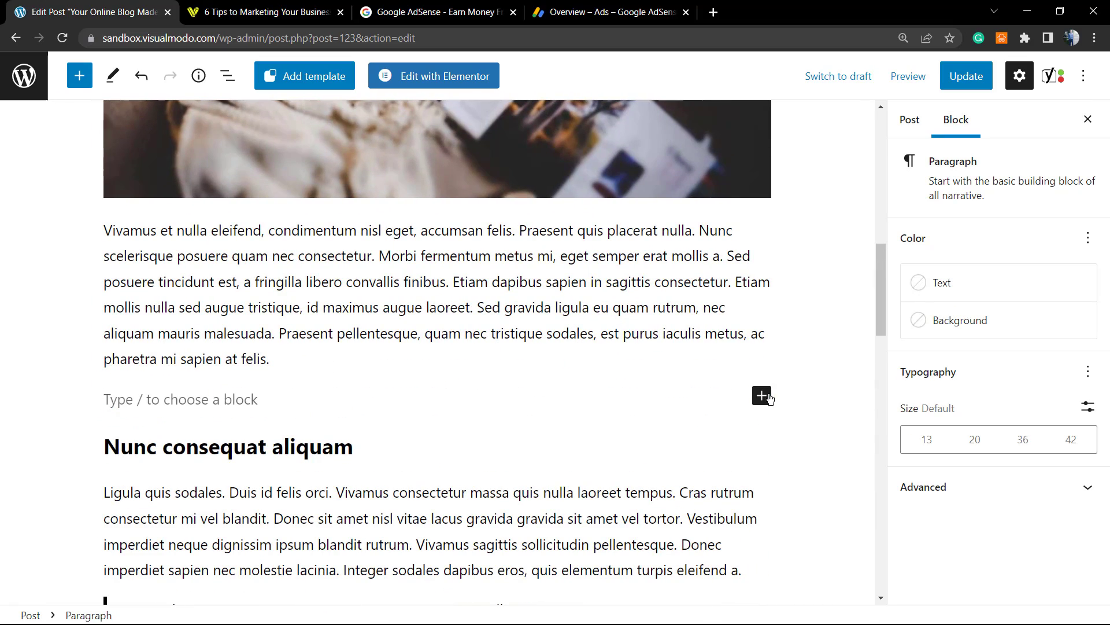
click(762, 397)
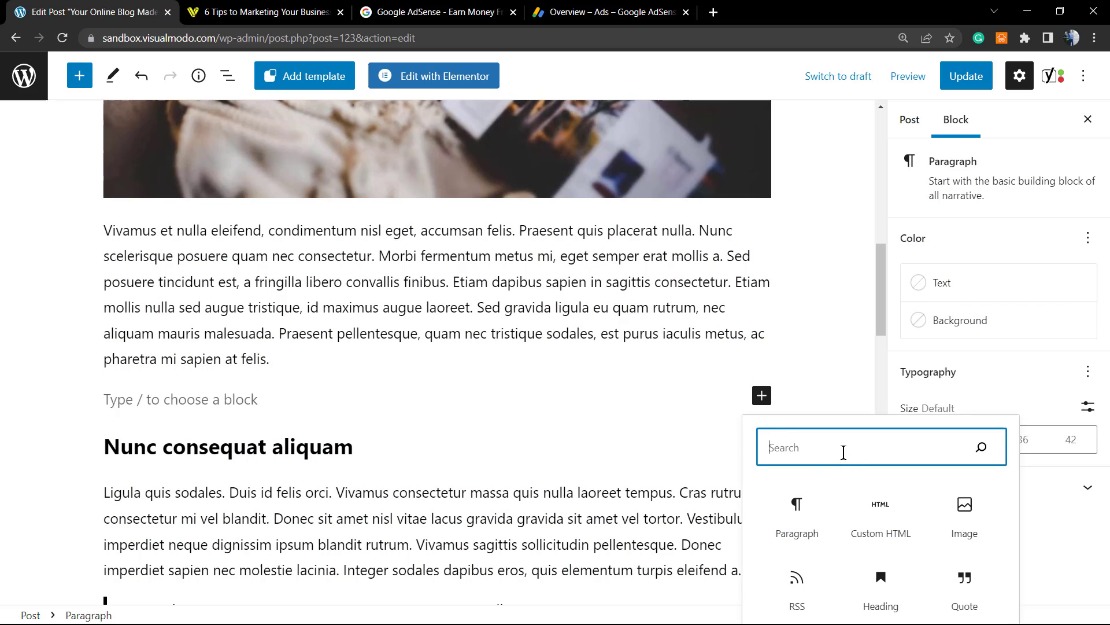
click(873, 504)
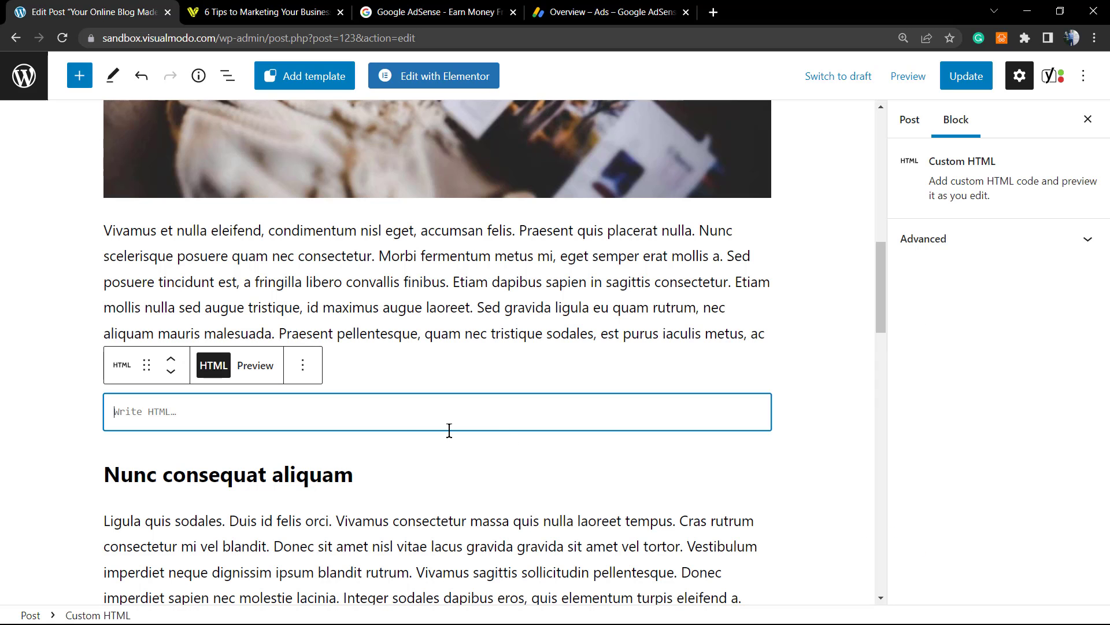
key(ctrl+v)
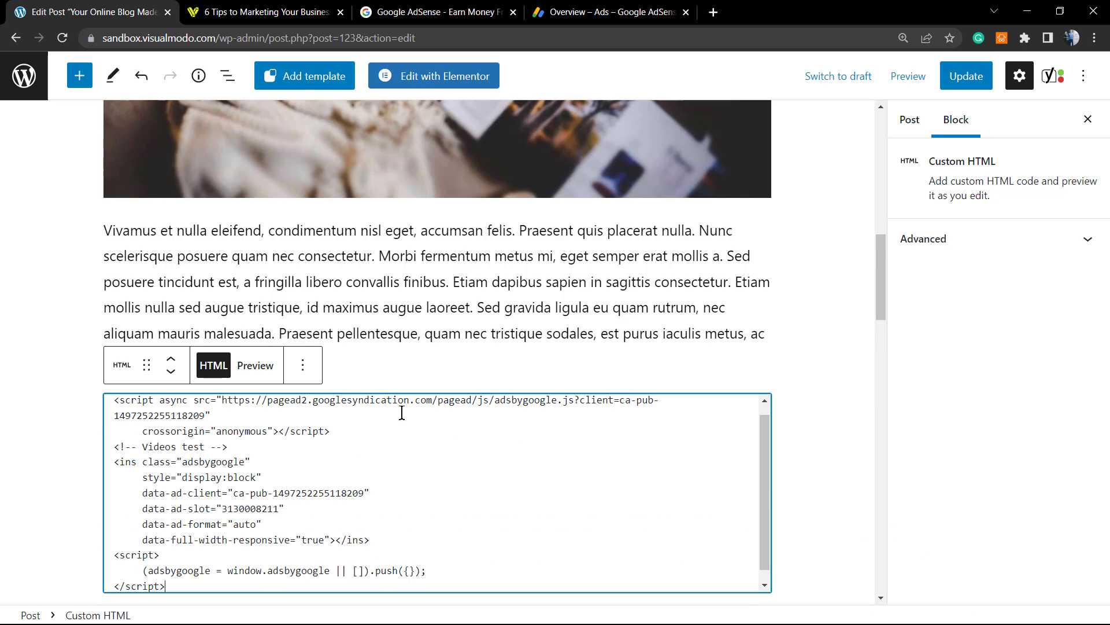
click(255, 364)
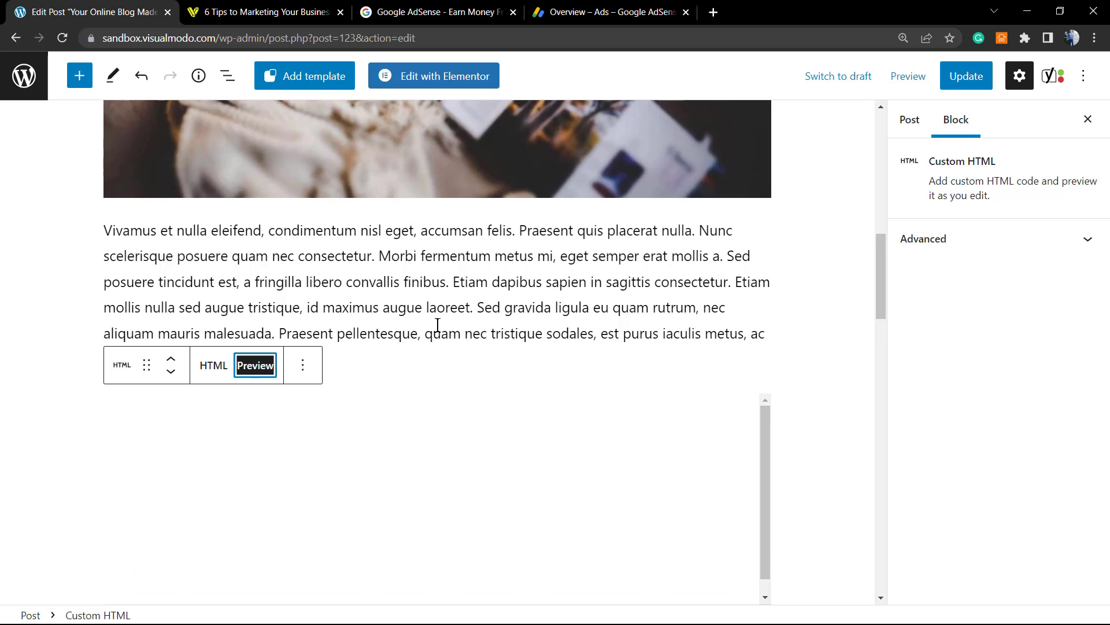
scroll(437, 325, down, 1)
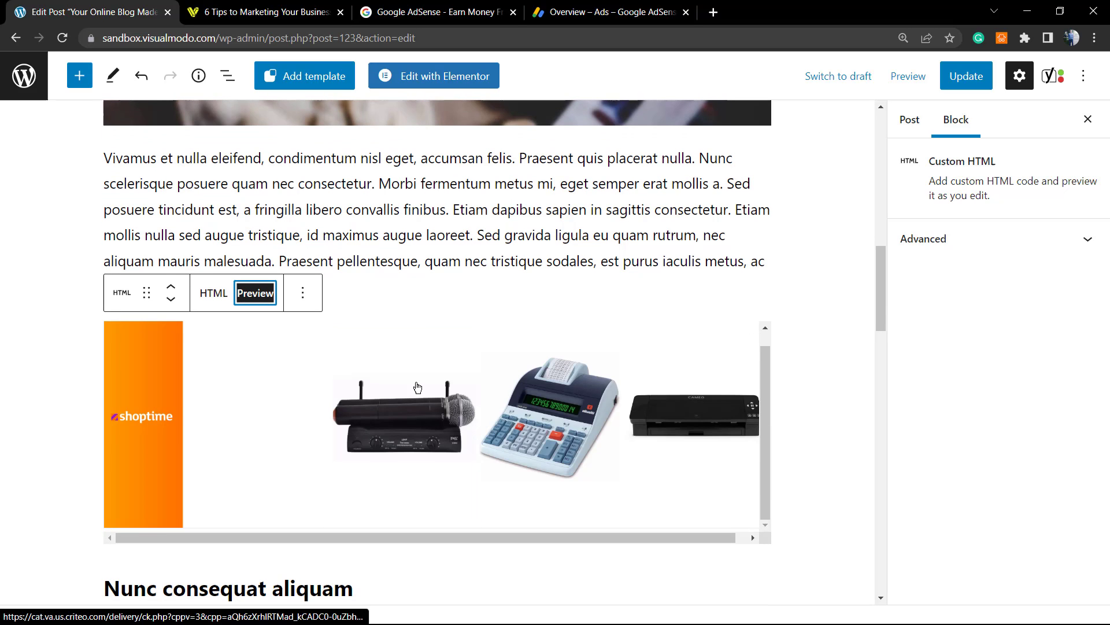
scroll(416, 387, up, 1)
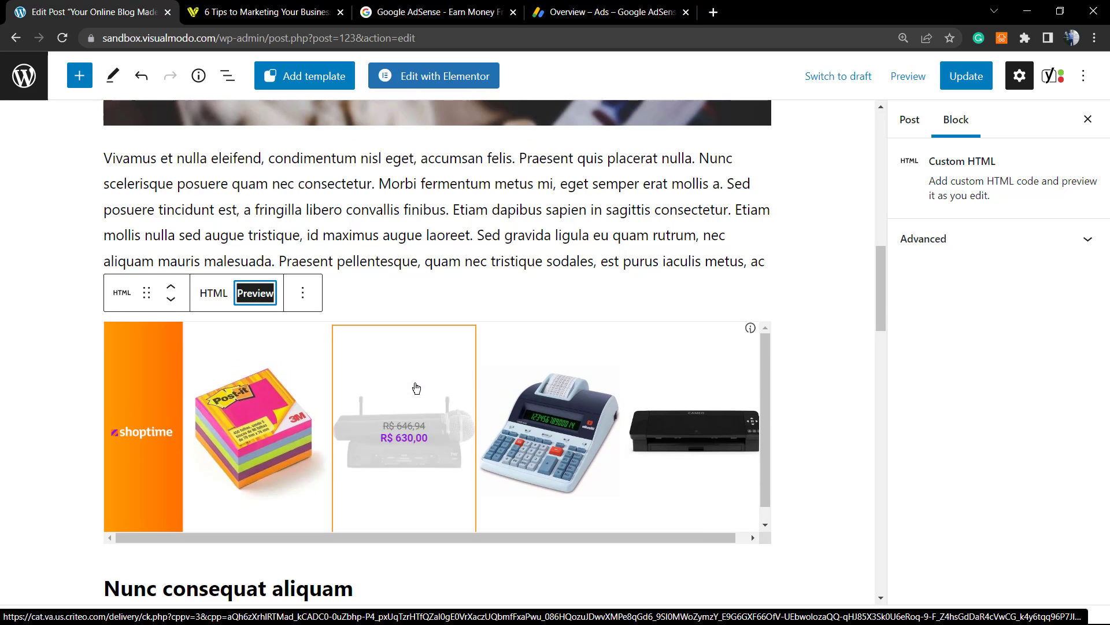
mouse_move(417, 387)
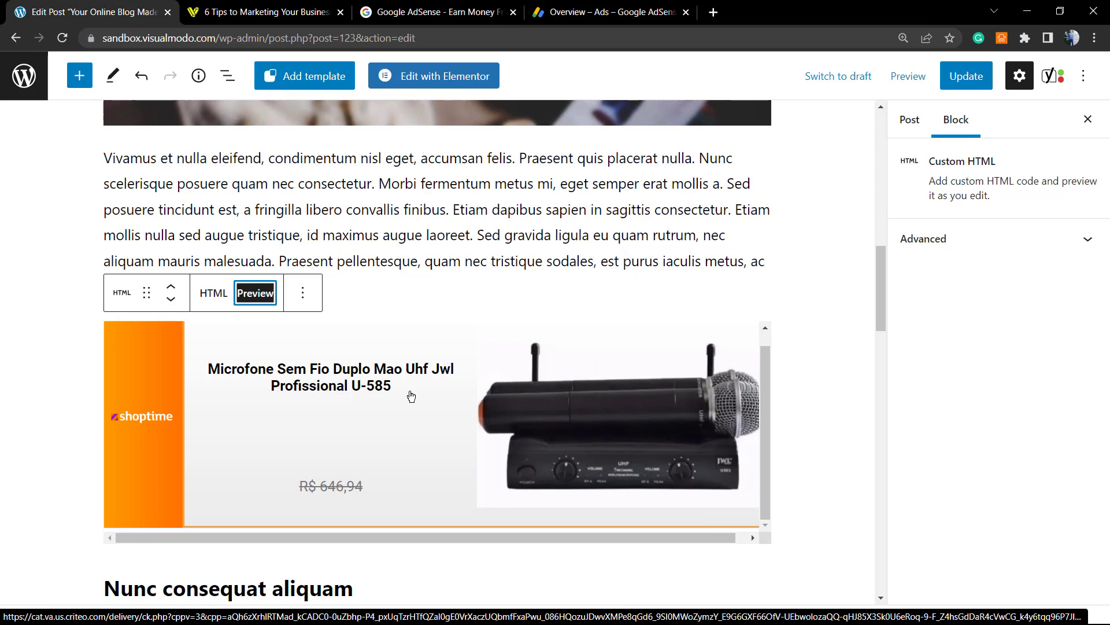
scroll(411, 396, up, 1)
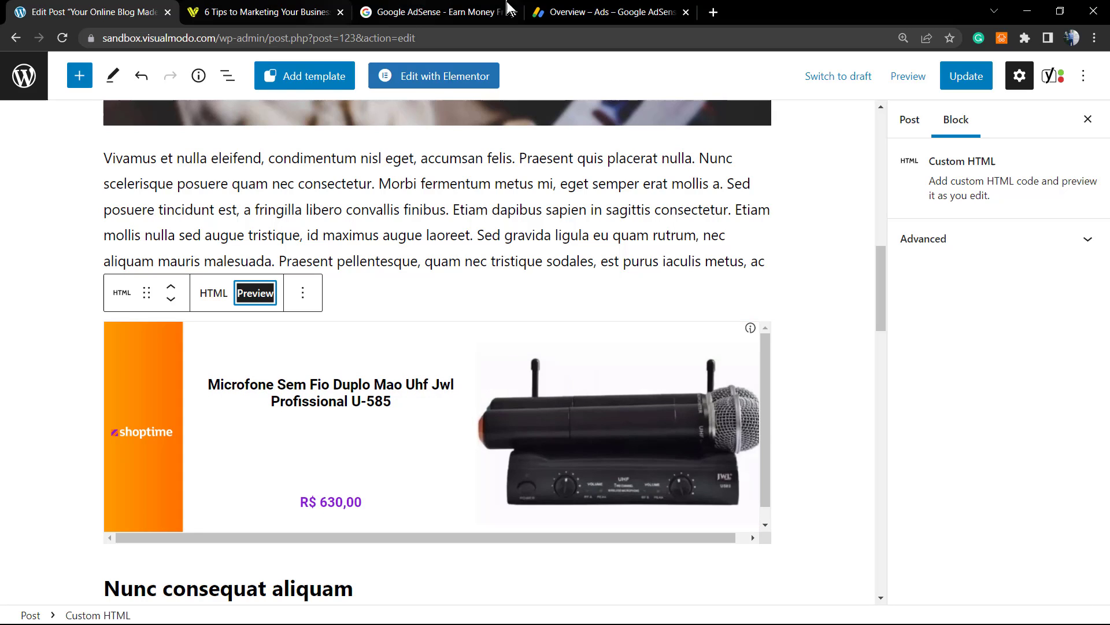
- Check the AdSense code tab and the Visualmodo article, then return to the post editor
click(590, 11)
scroll(476, 293, up, 1)
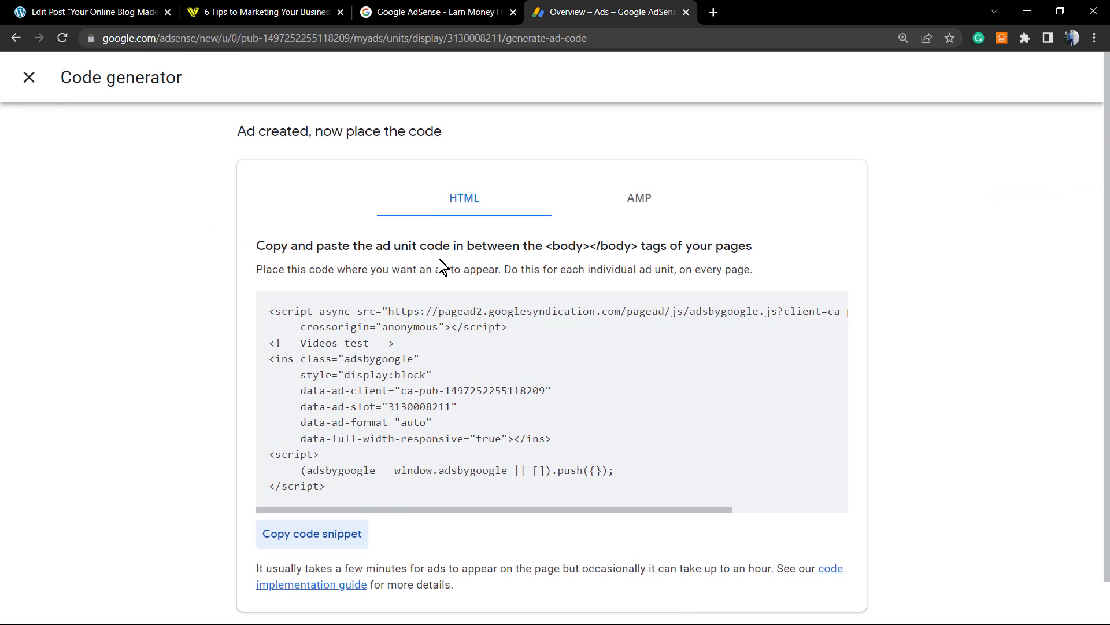
click(258, 11)
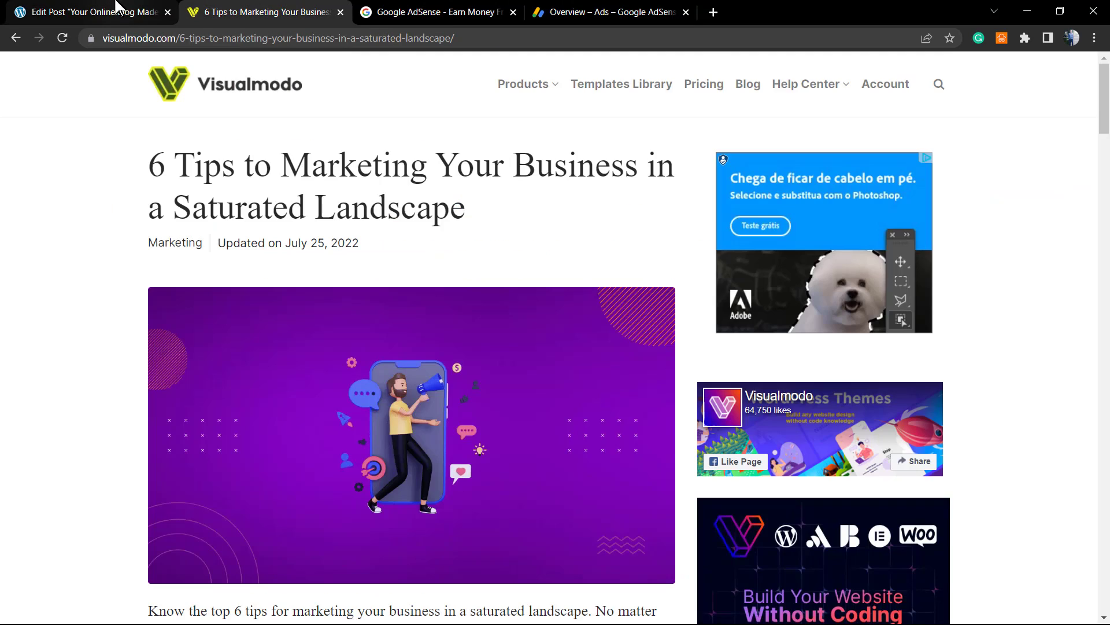
click(118, 11)
- Exit the post editor, confirm Leave, and open the 'About Alt' page from Pages
scroll(386, 332, up, 3)
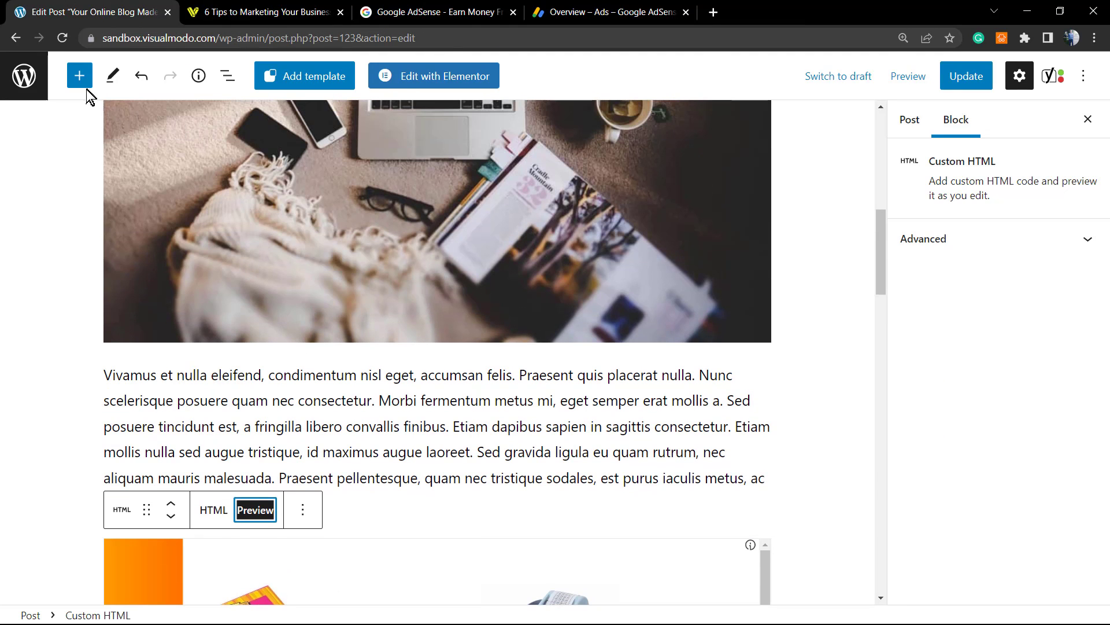
click(24, 84)
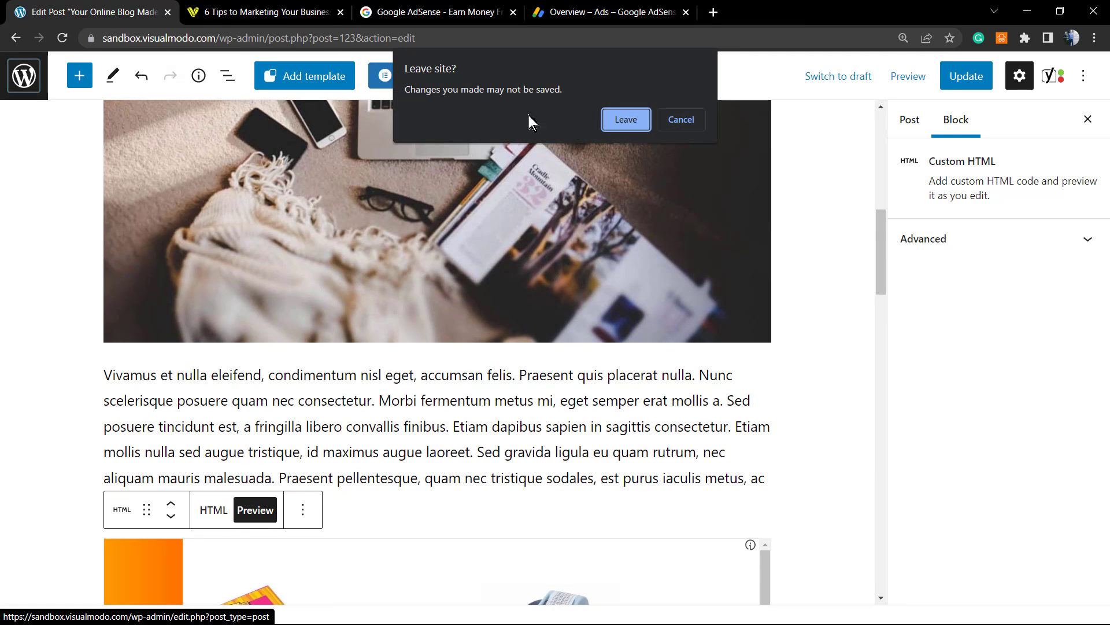
click(623, 119)
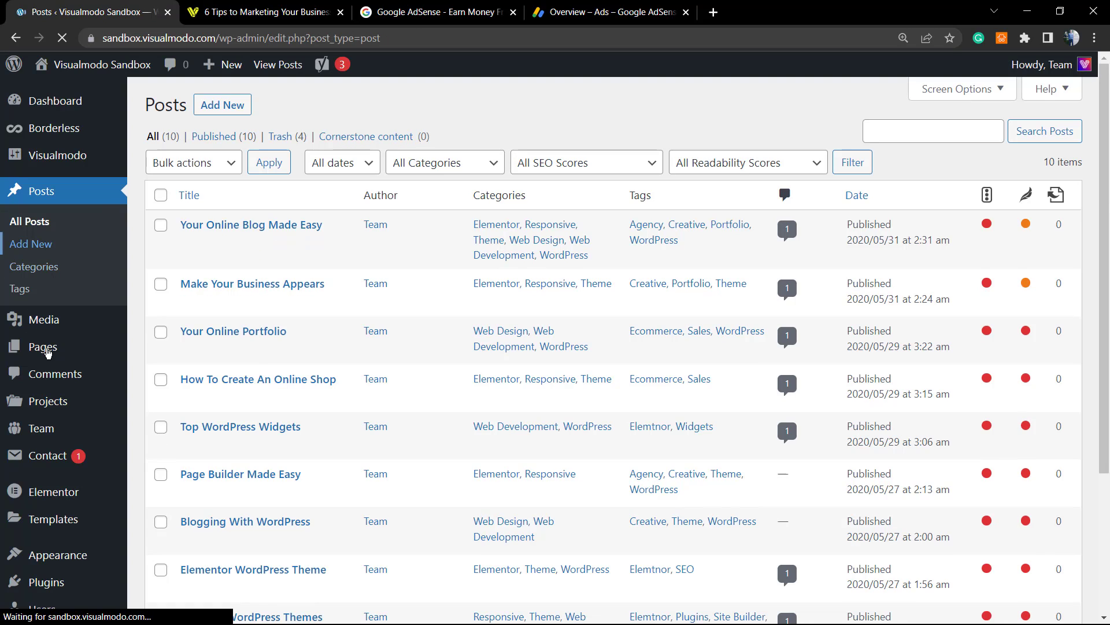
click(54, 349)
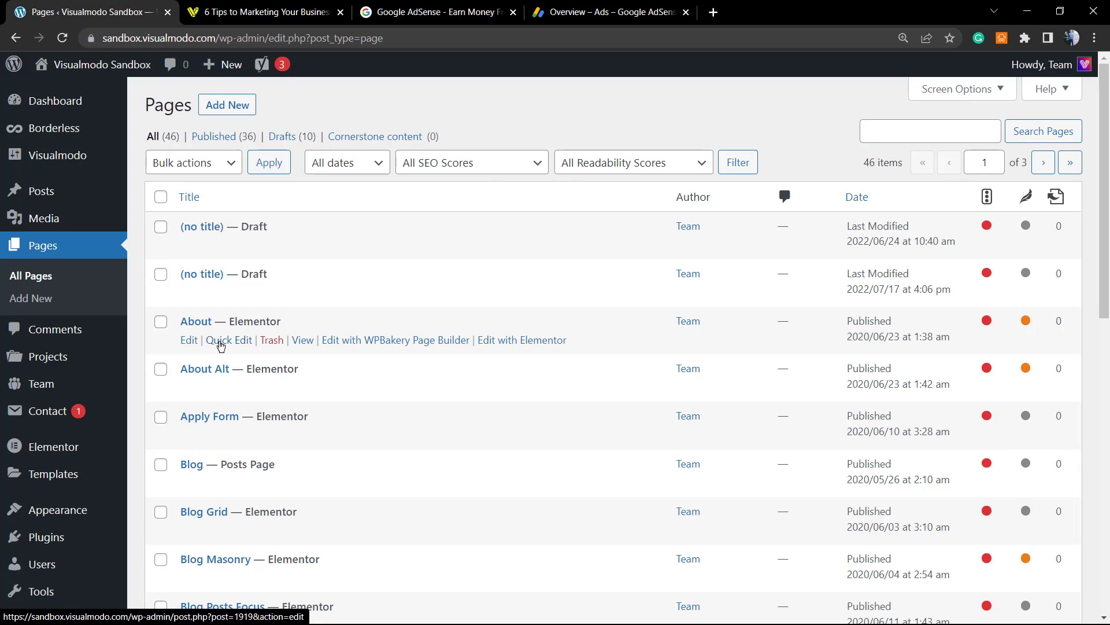
click(202, 371)
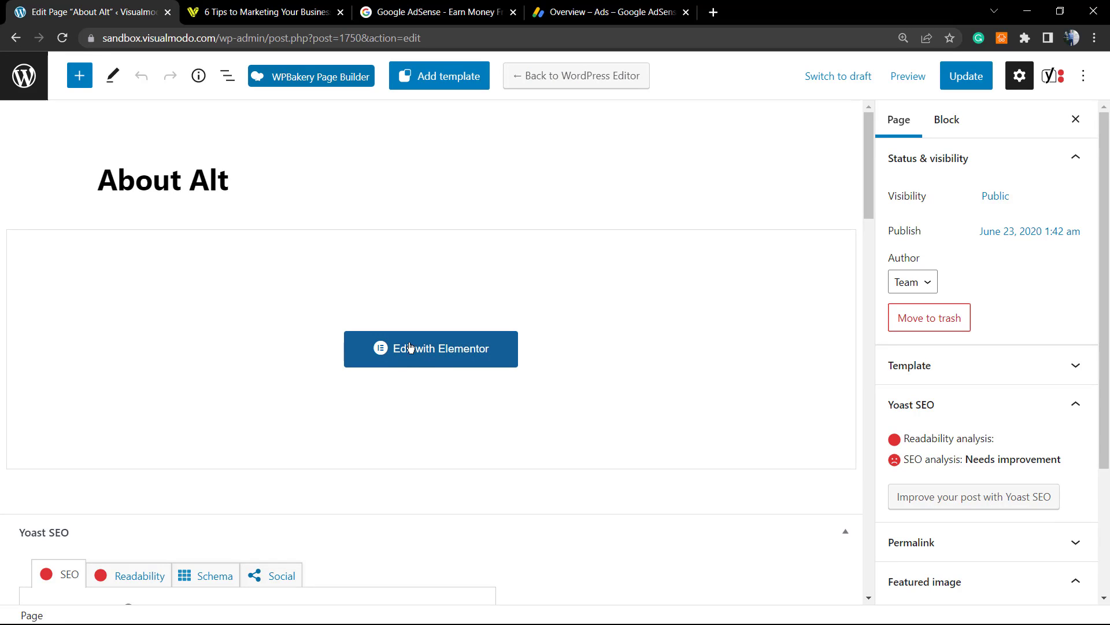
- Open 'About Alt' in Elementor and scroll to the empty section below the About Us hero
click(444, 361)
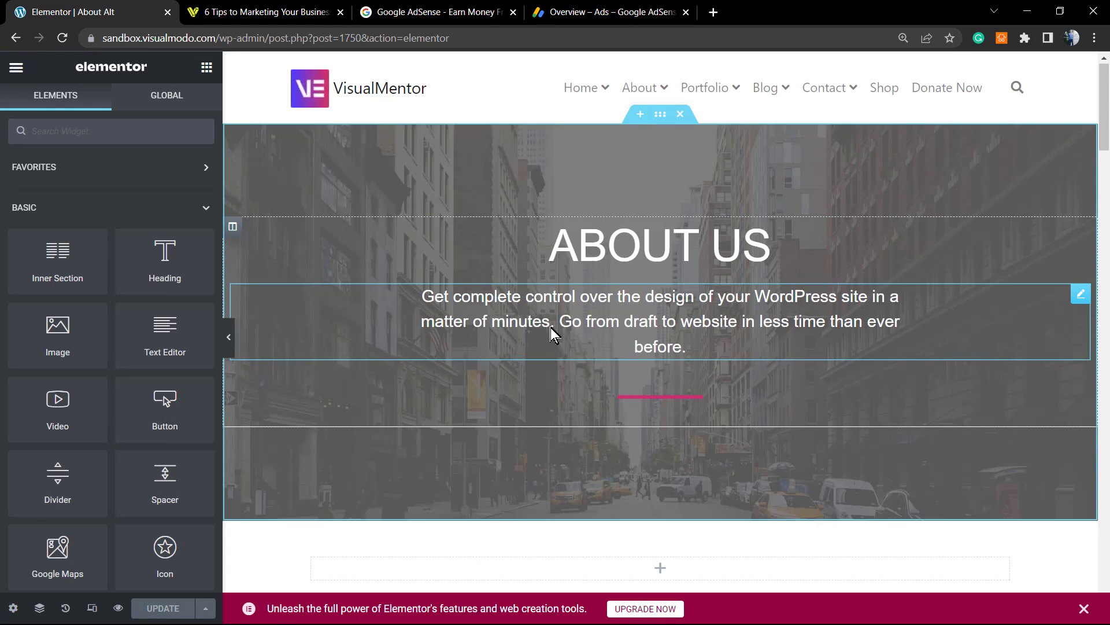
scroll(531, 341, down, 5)
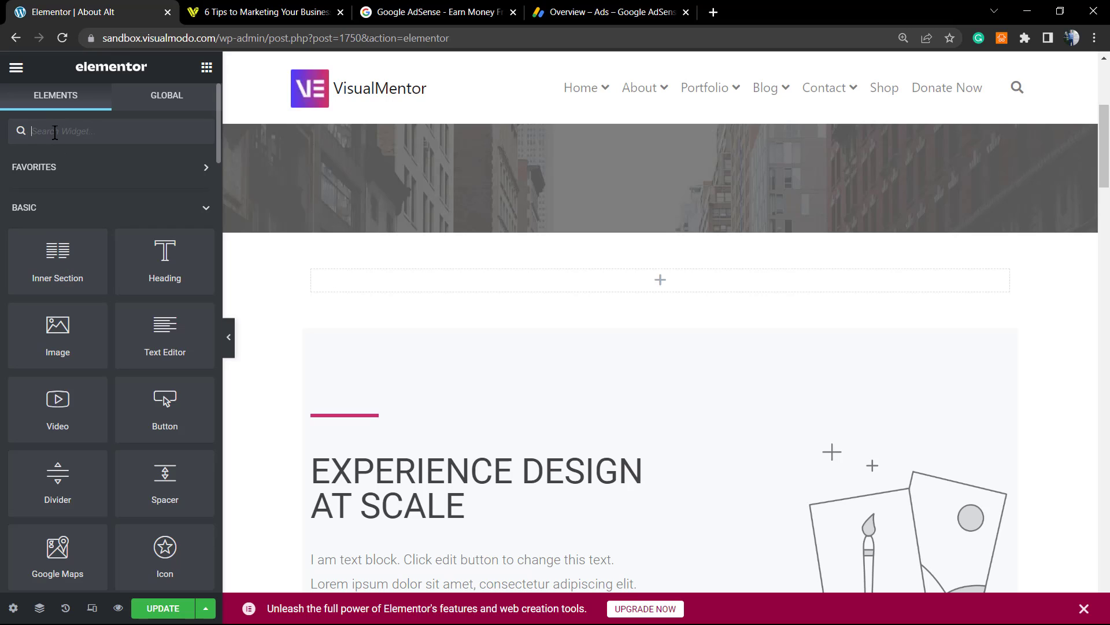
- Drop an HTML widget below the About Us hero and paste the AdSense ad code into it
text(h)
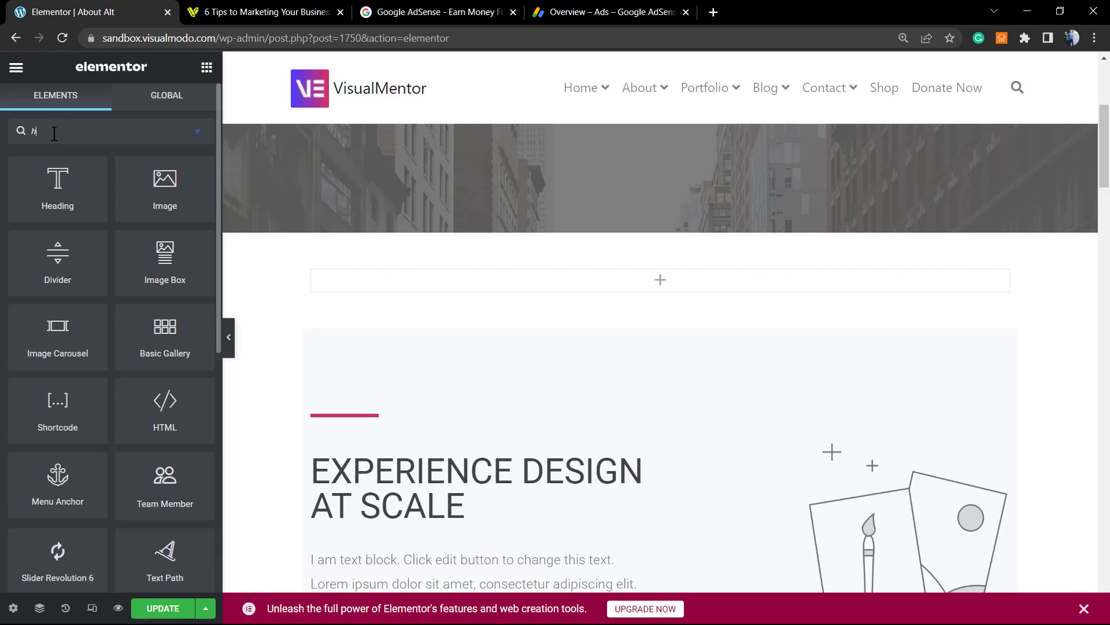
text(tm)
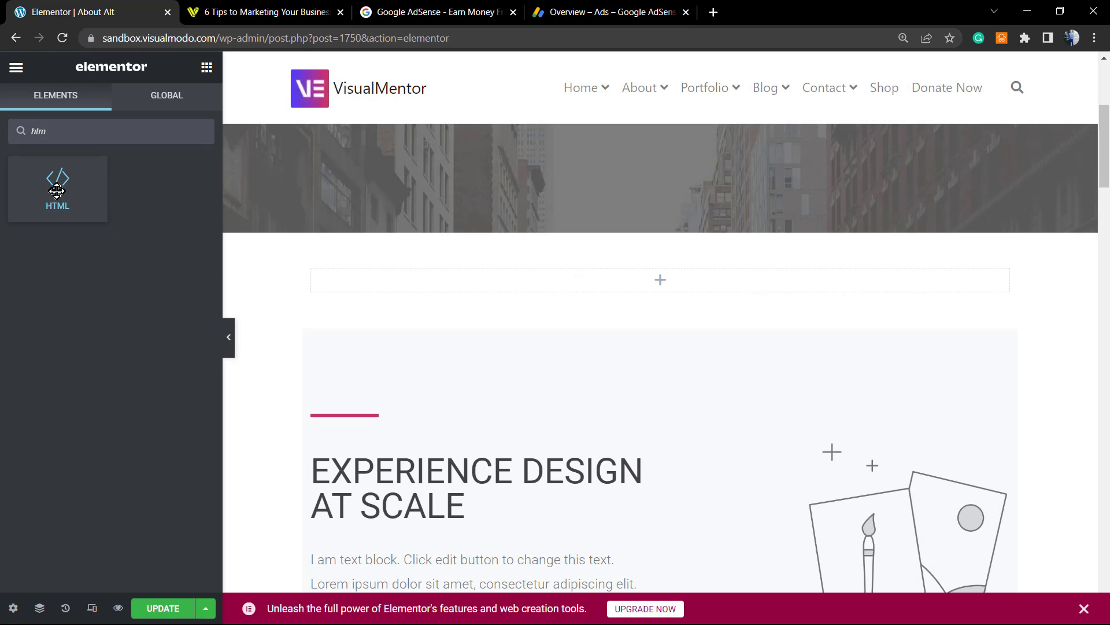
drag(87, 197, 582, 285)
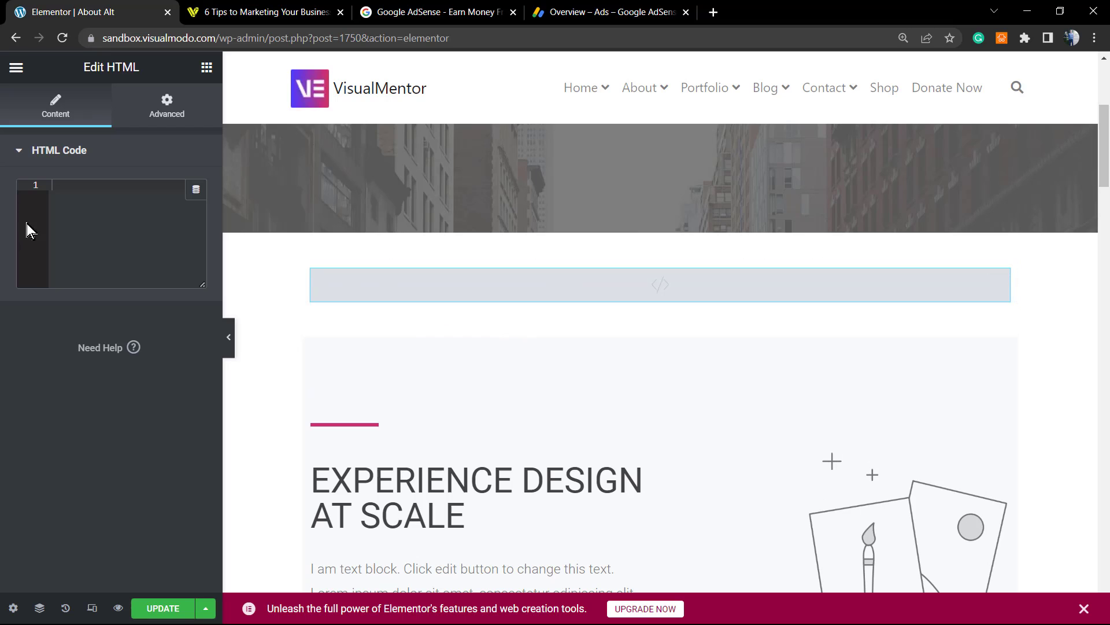
key(ctrl+v)
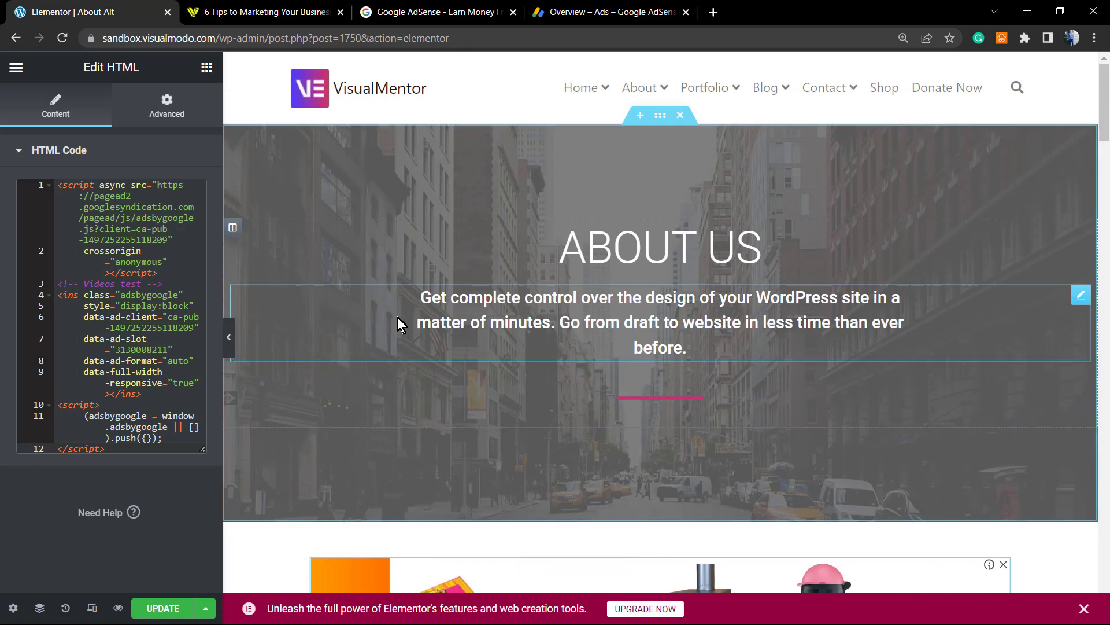
scroll(402, 328, down, 5)
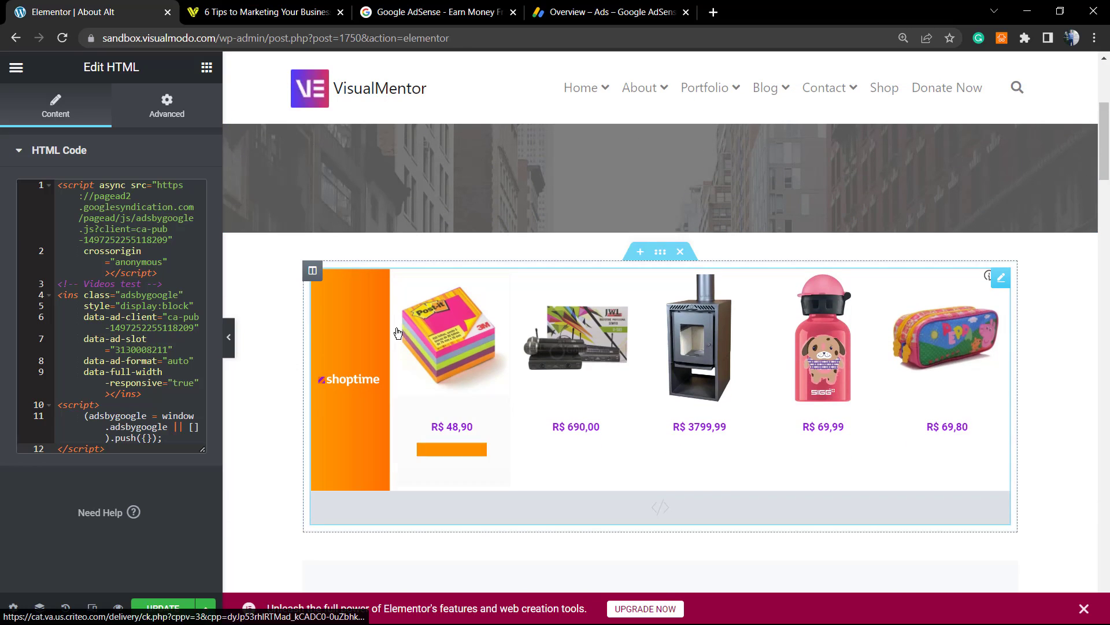
- Leave the Elementor editor for the dashboard and start a new page via Pages > Add New
click(12, 71)
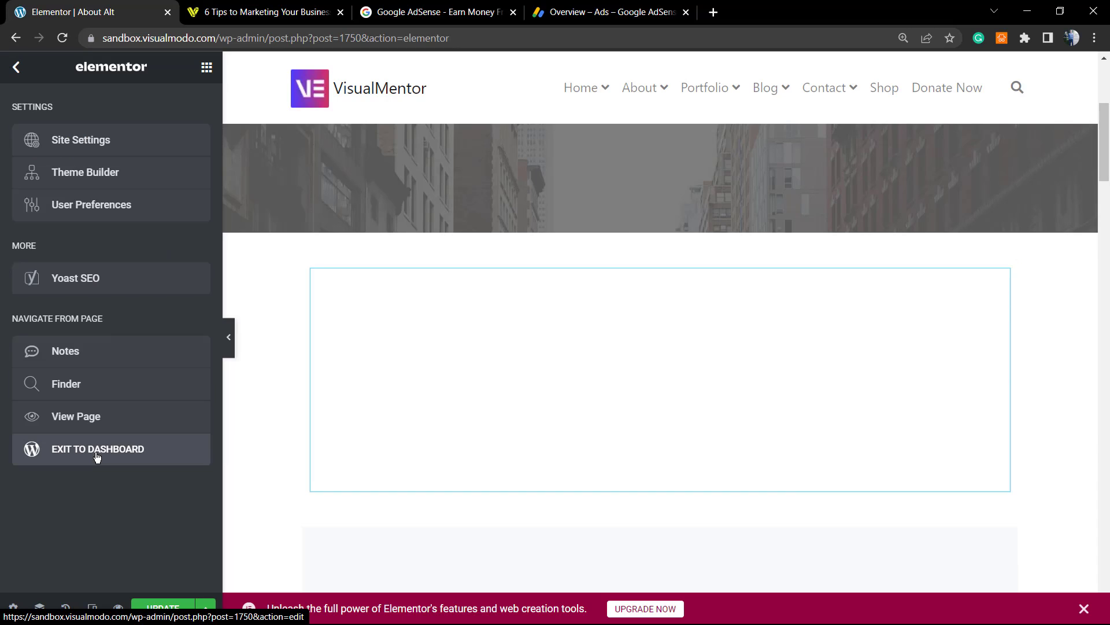
click(133, 450)
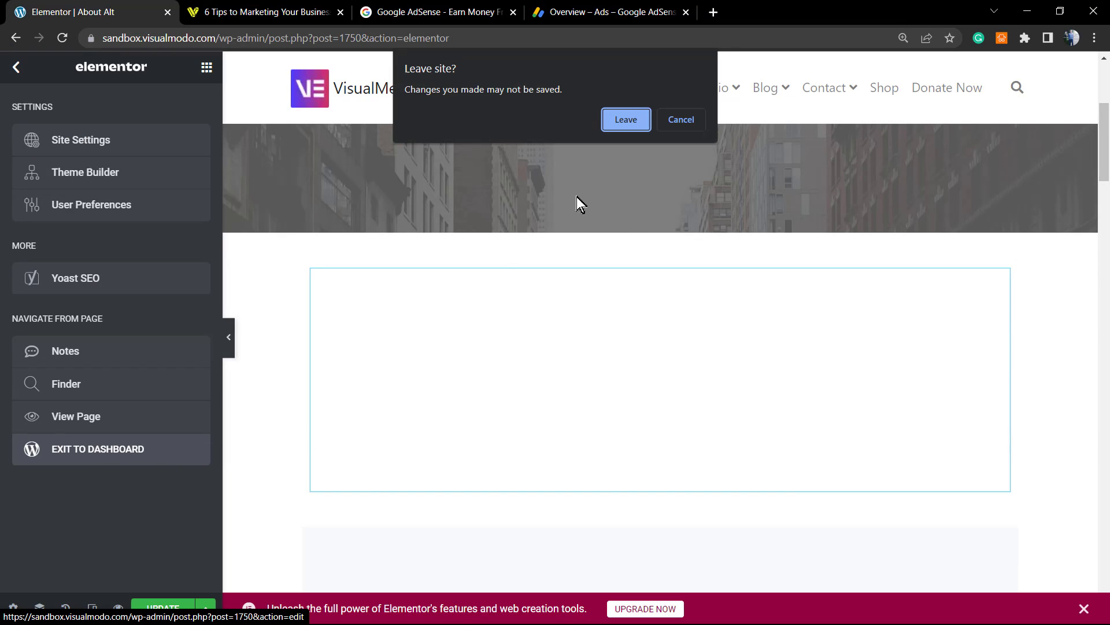
click(625, 120)
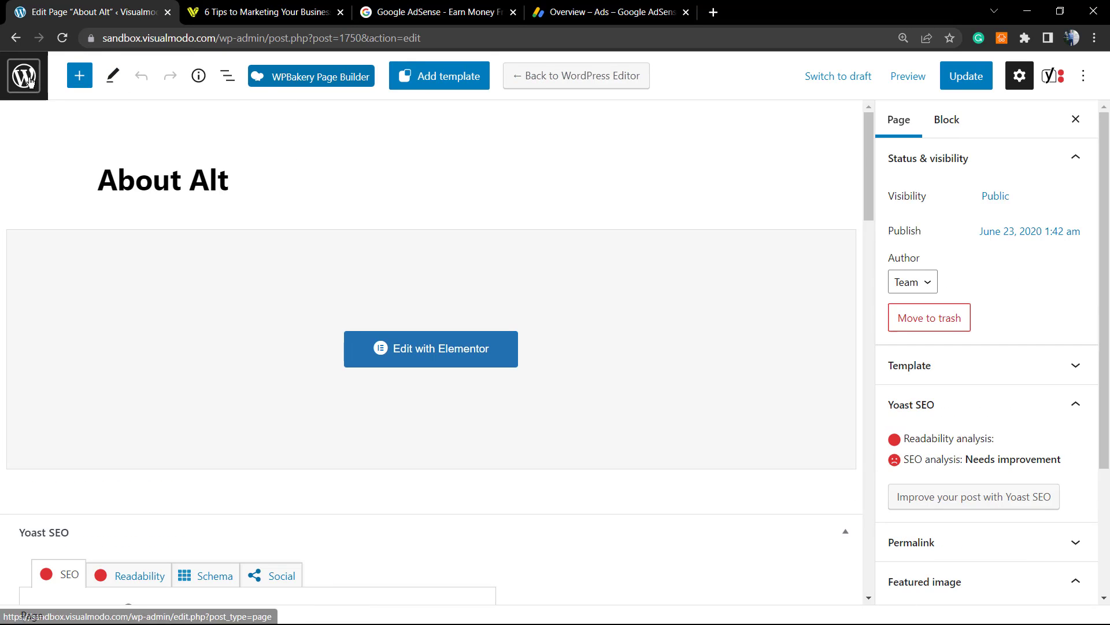
click(29, 80)
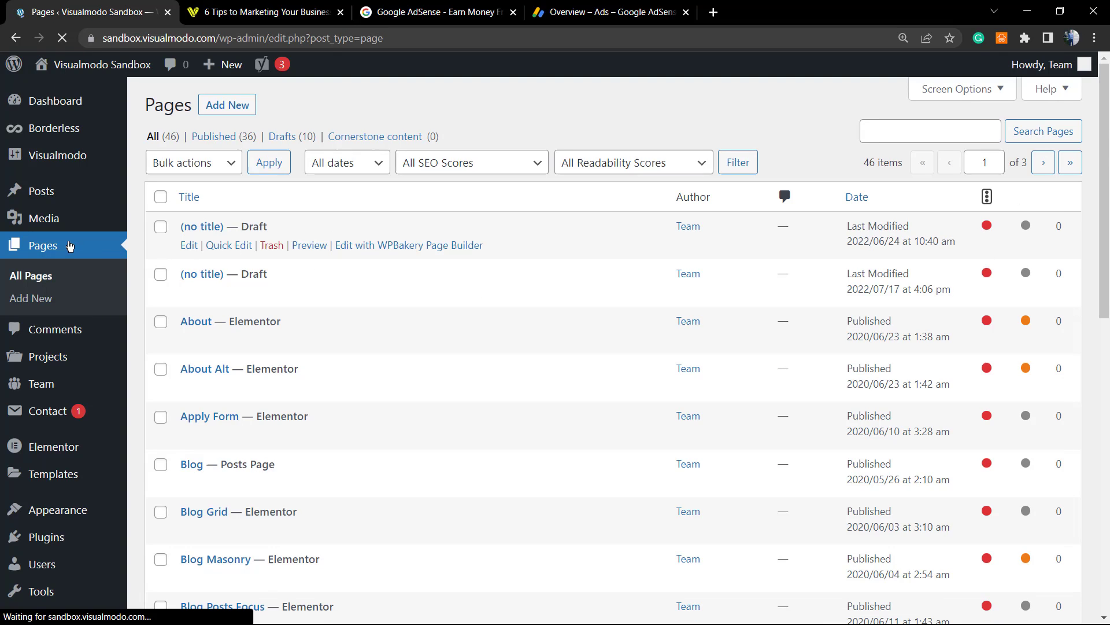
click(36, 298)
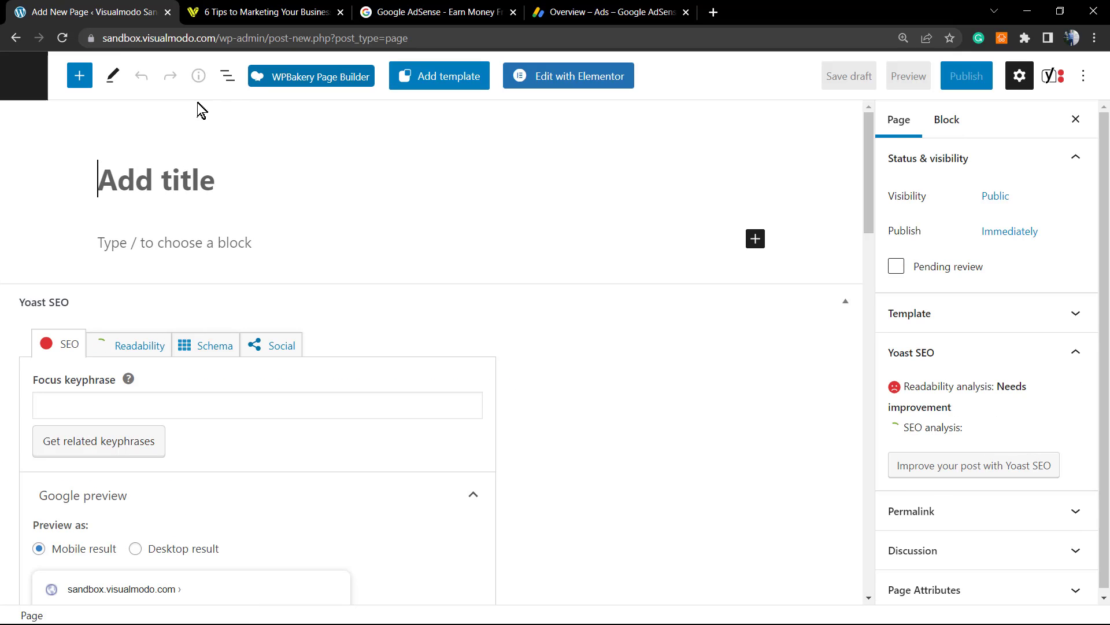
- Switch the new page to the classic editor using the WPBakery Page Builder button
click(330, 85)
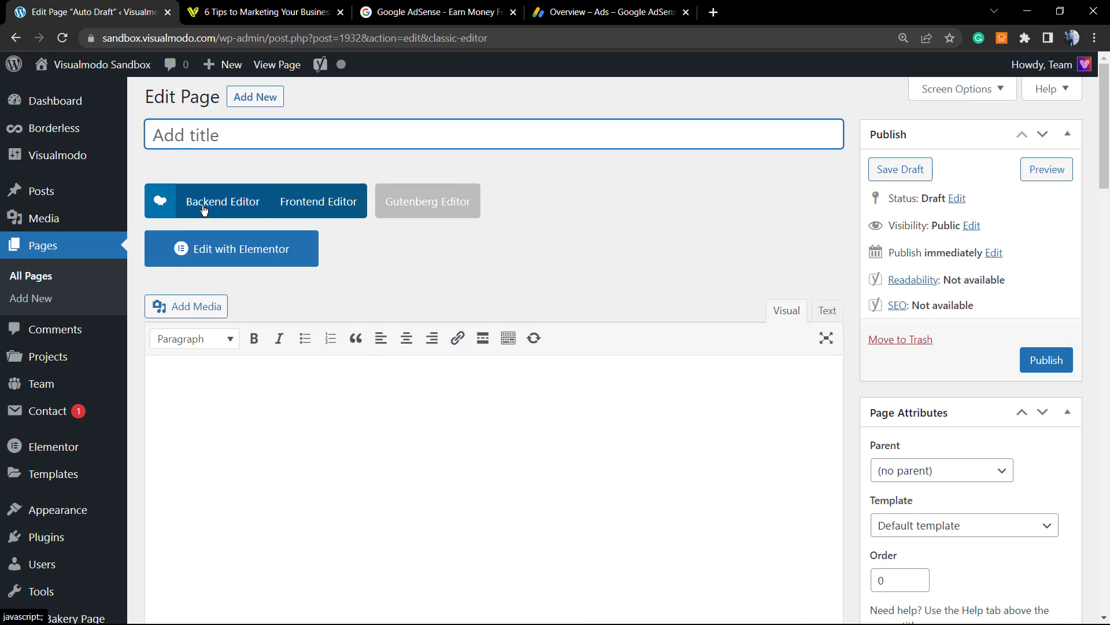
- Open the WPBakery backend editor and add a Raw HTML element found by searching 'htm'
click(255, 202)
scroll(313, 375, down, 1)
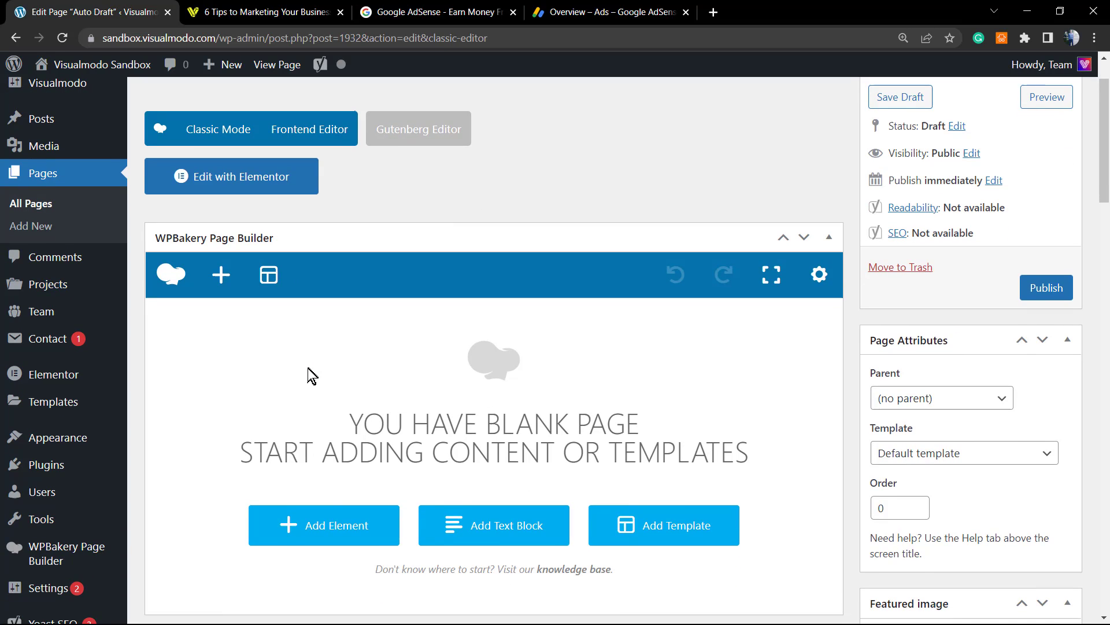
scroll(283, 390, down, 1)
click(336, 458)
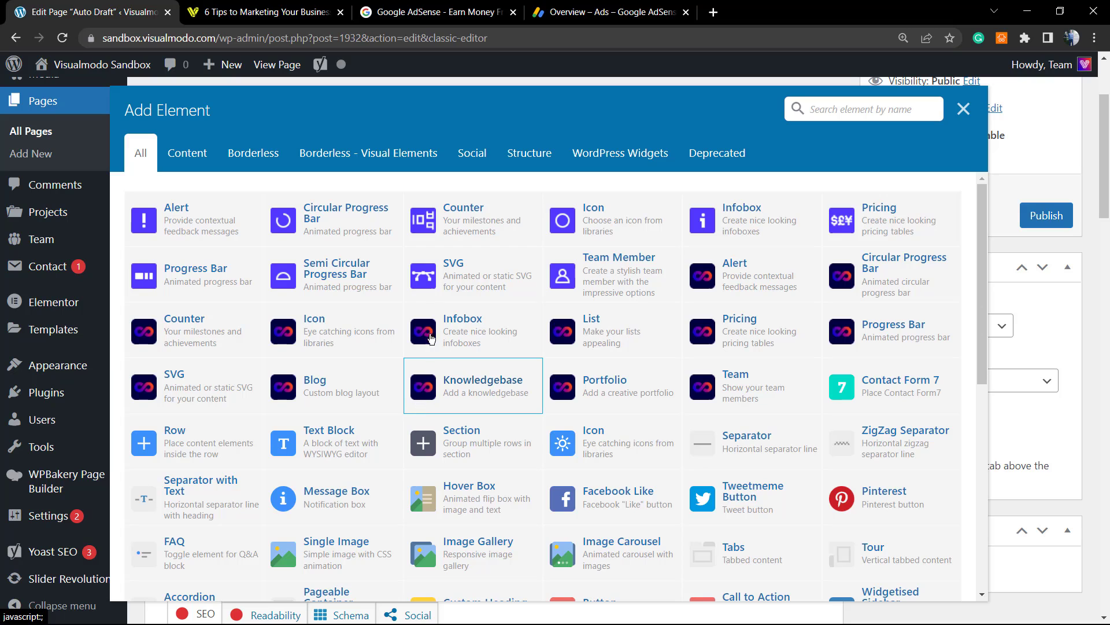
click(835, 112)
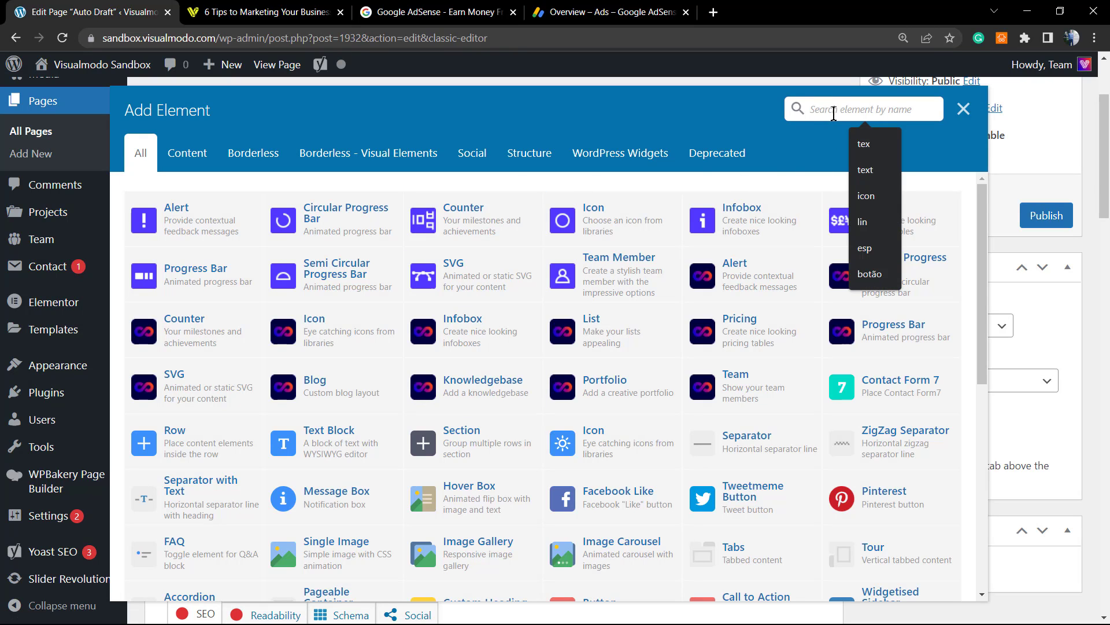
text(htm)
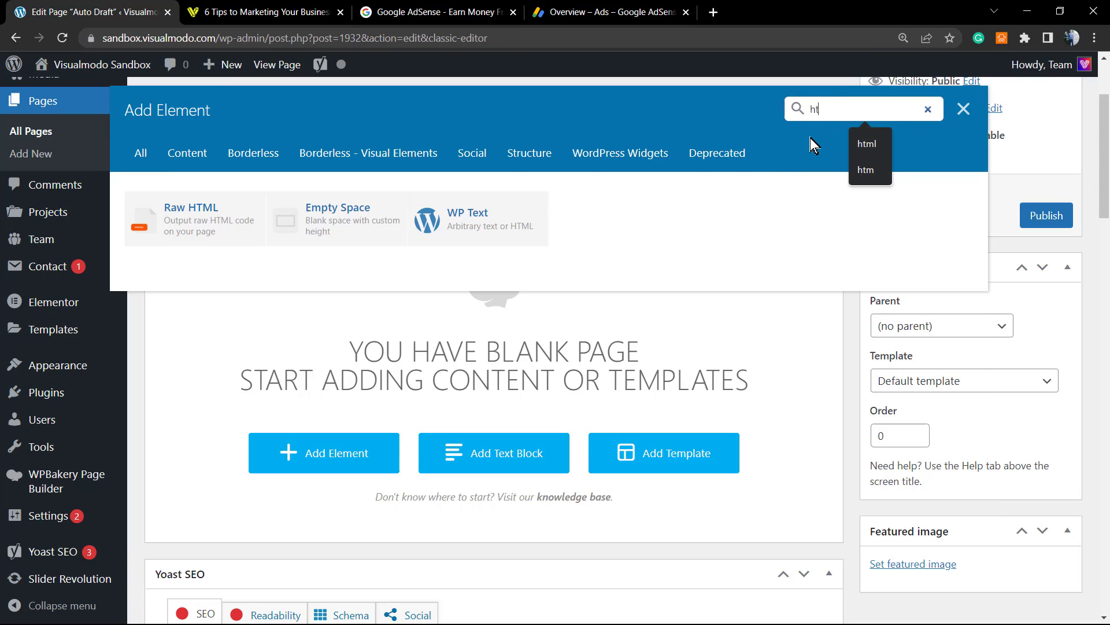
click(193, 215)
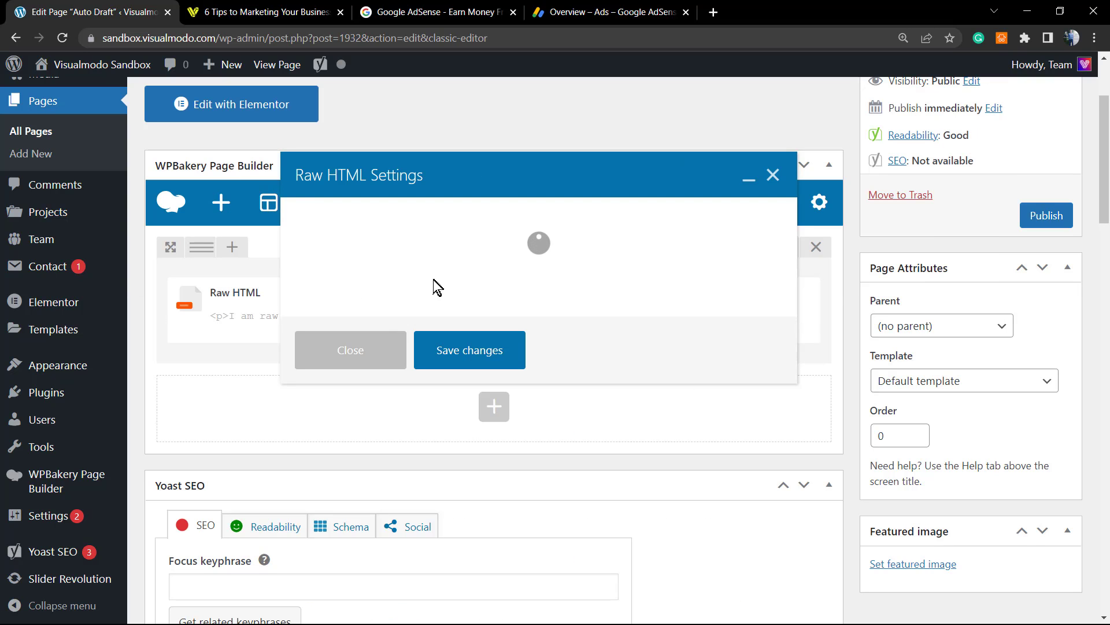
- Replace the Raw HTML placeholder with the pasted AdSense ad code and save the element
click(379, 293)
triple_click(379, 292)
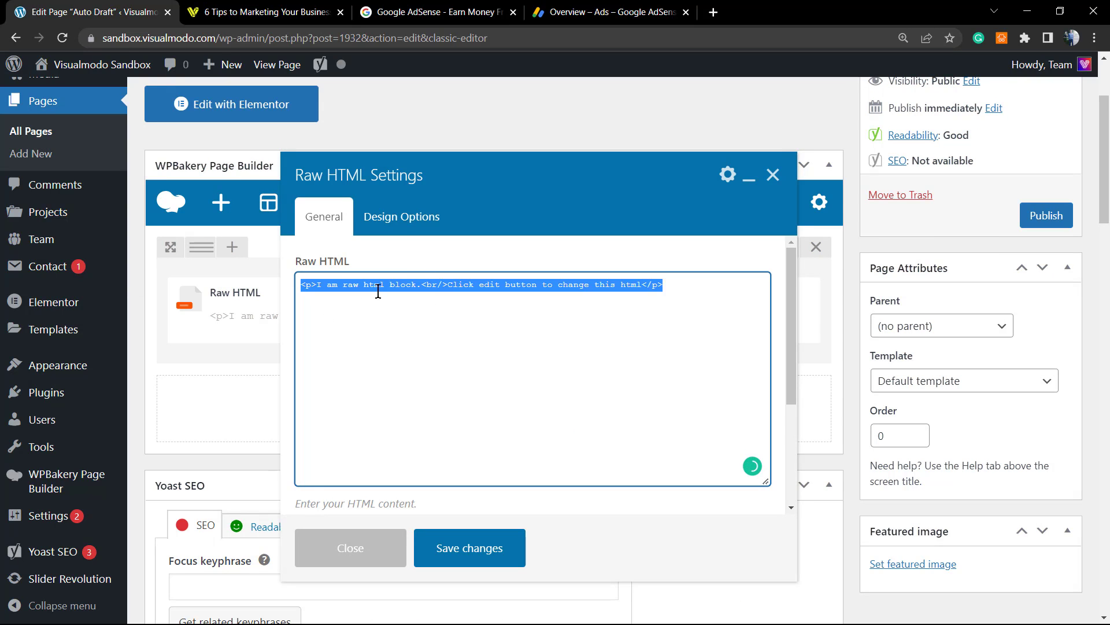
click(377, 287)
triple_click(378, 288)
key(ctrl+v)
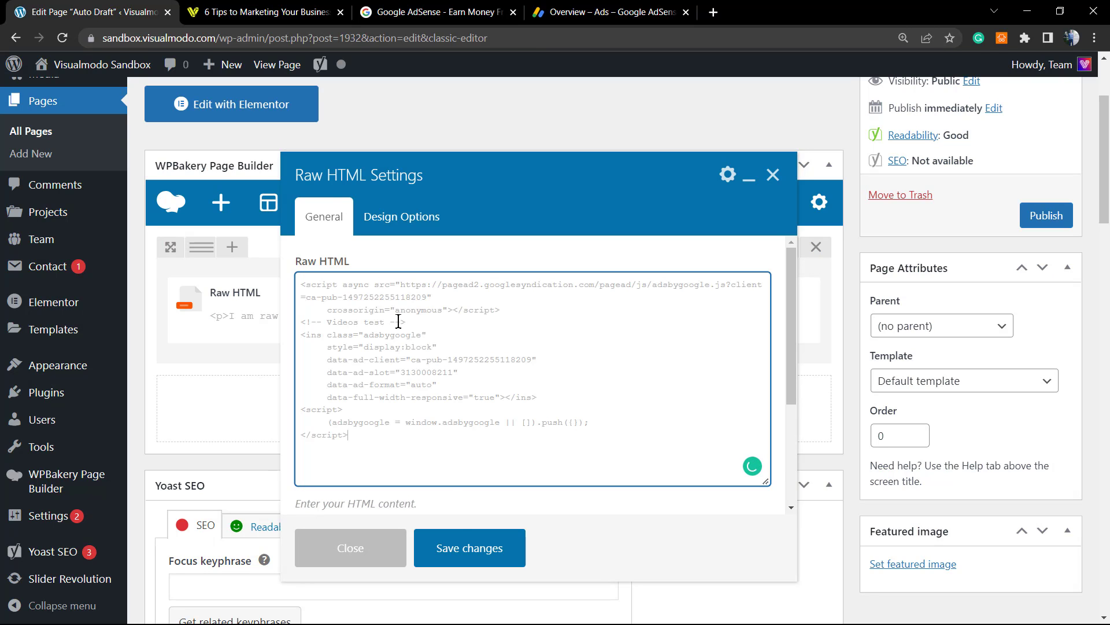
click(460, 545)
- Add a Text Block to the empty row below and delete its placeholder paragraph
scroll(405, 413, down, 3)
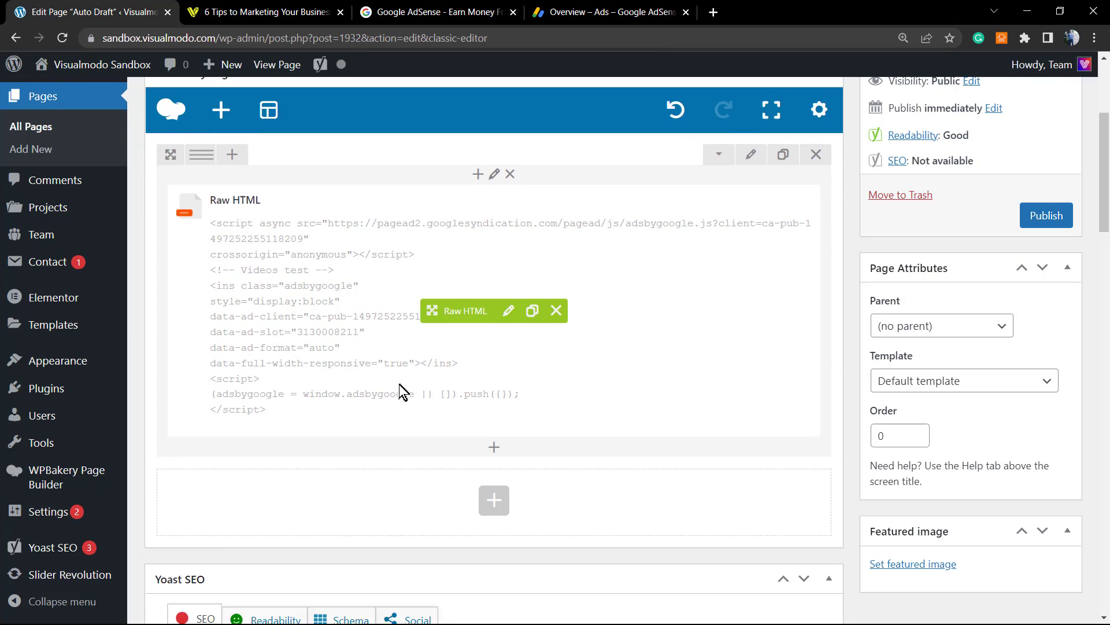
click(494, 403)
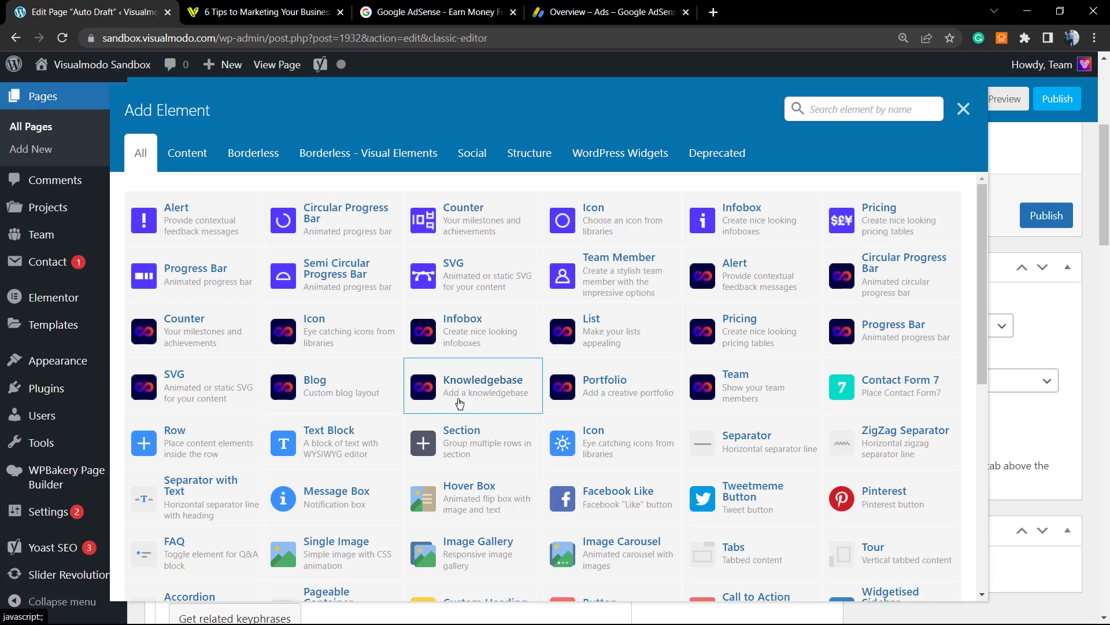
click(339, 438)
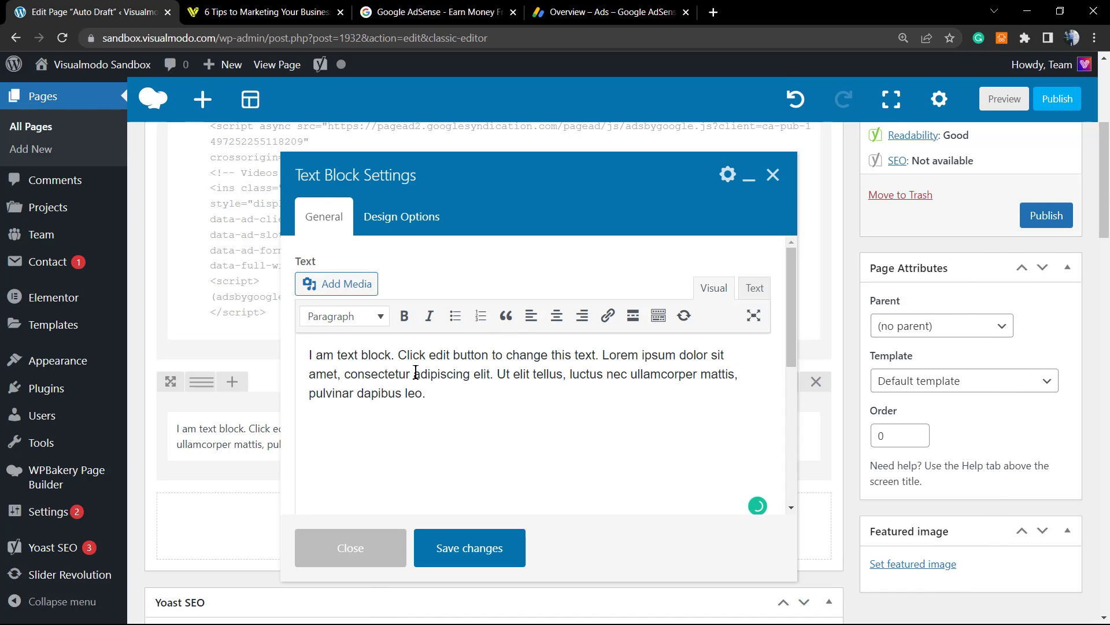
triple_click(416, 372)
key(BackSpace)
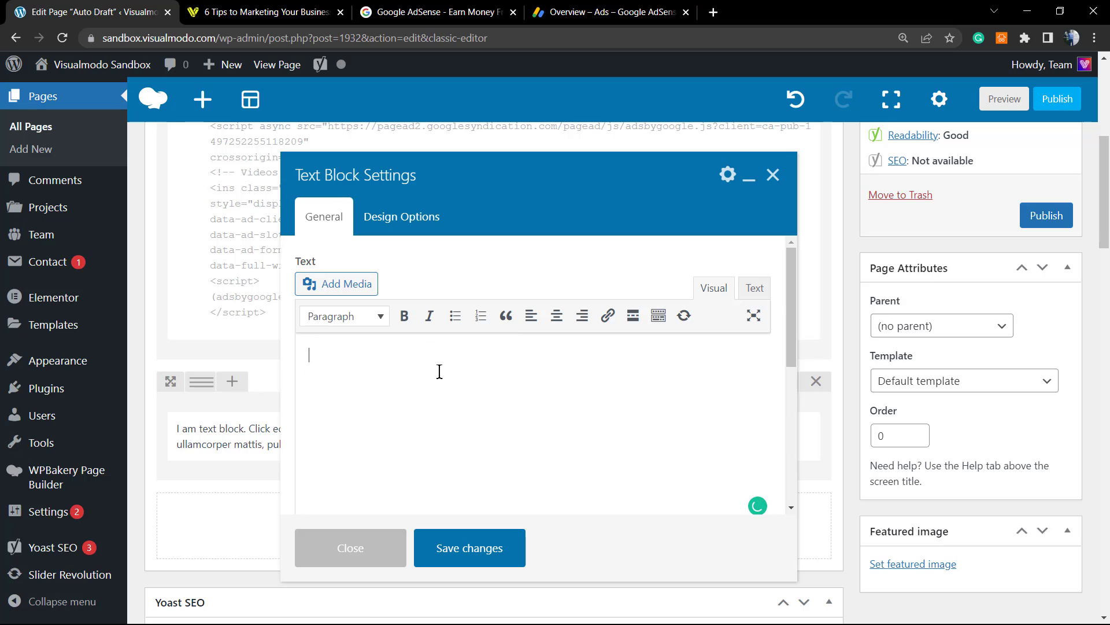
- Paste the AdSense code into the Text Block's code view, save, and return to the article tab
click(749, 294)
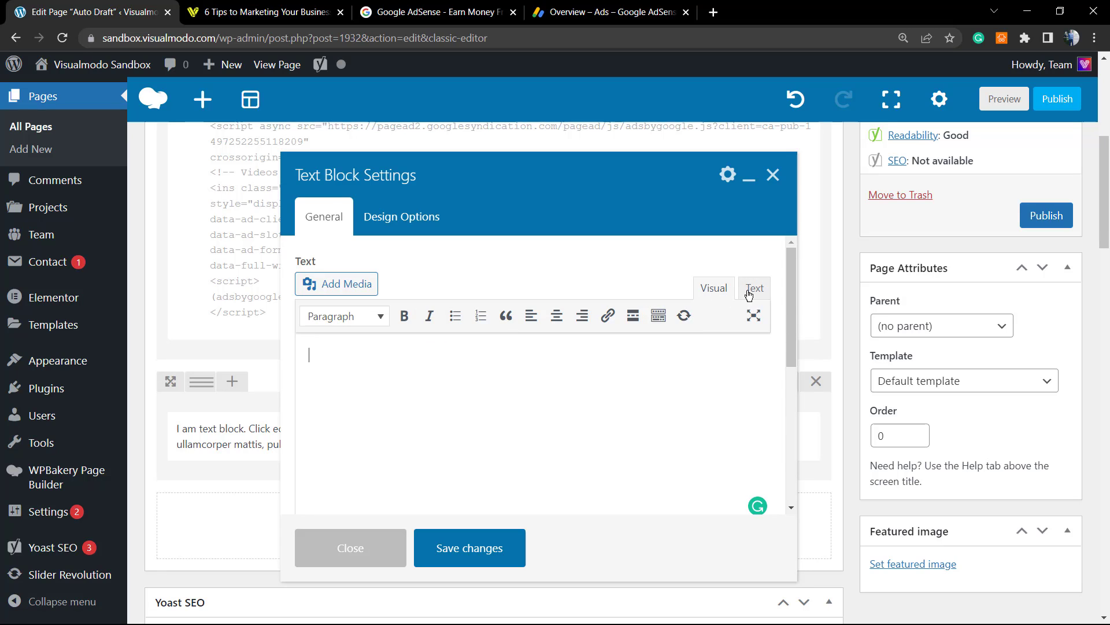
click(750, 292)
key(ctrl+v)
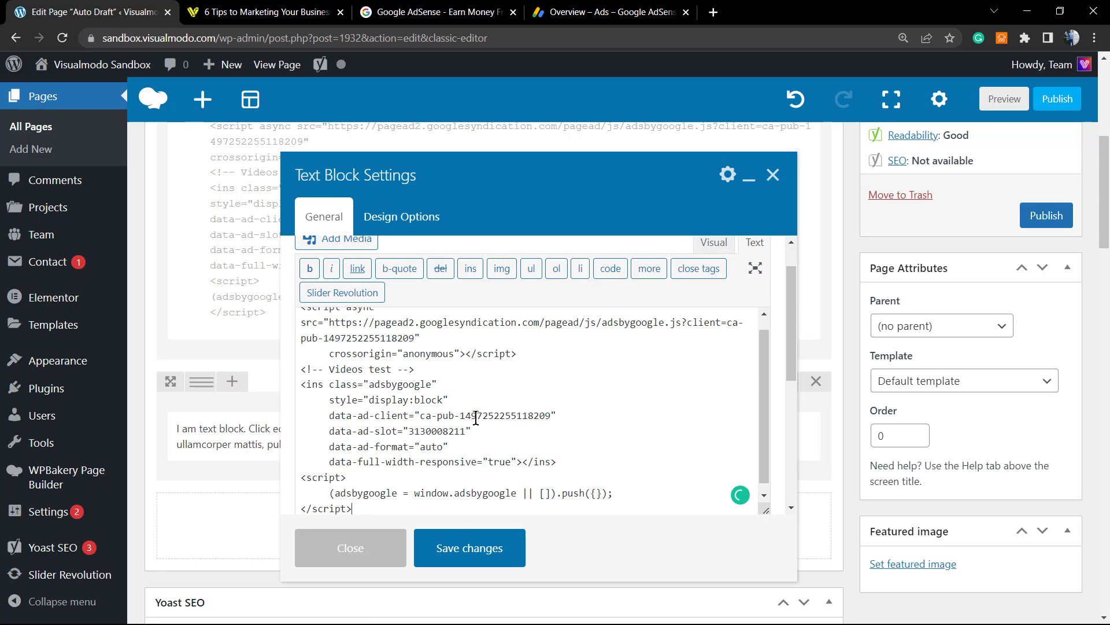
click(470, 547)
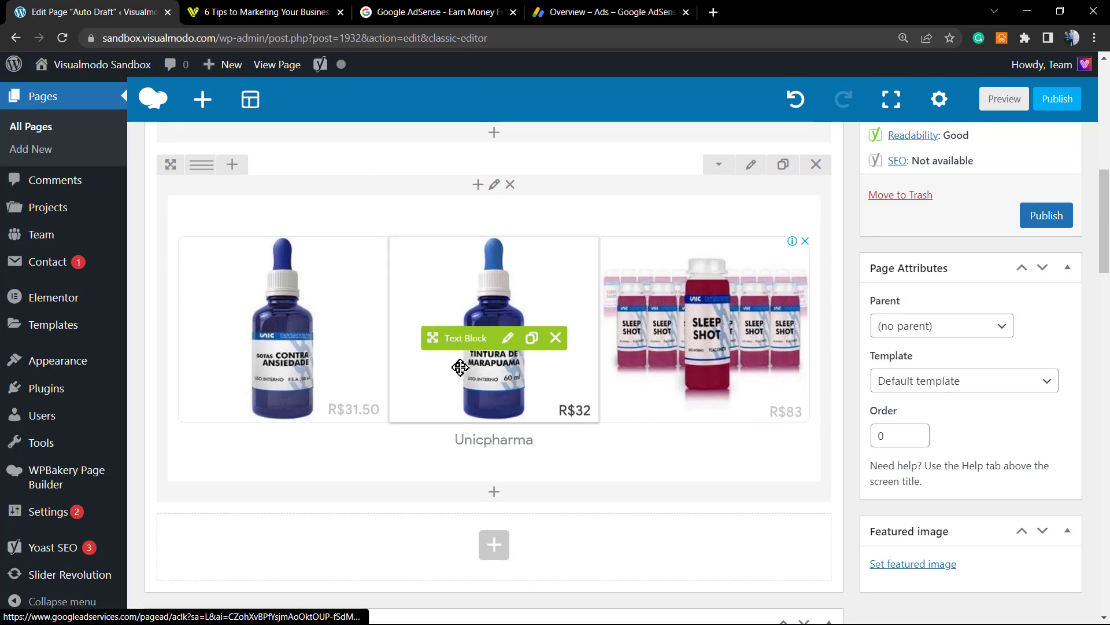
scroll(457, 385, up, 8)
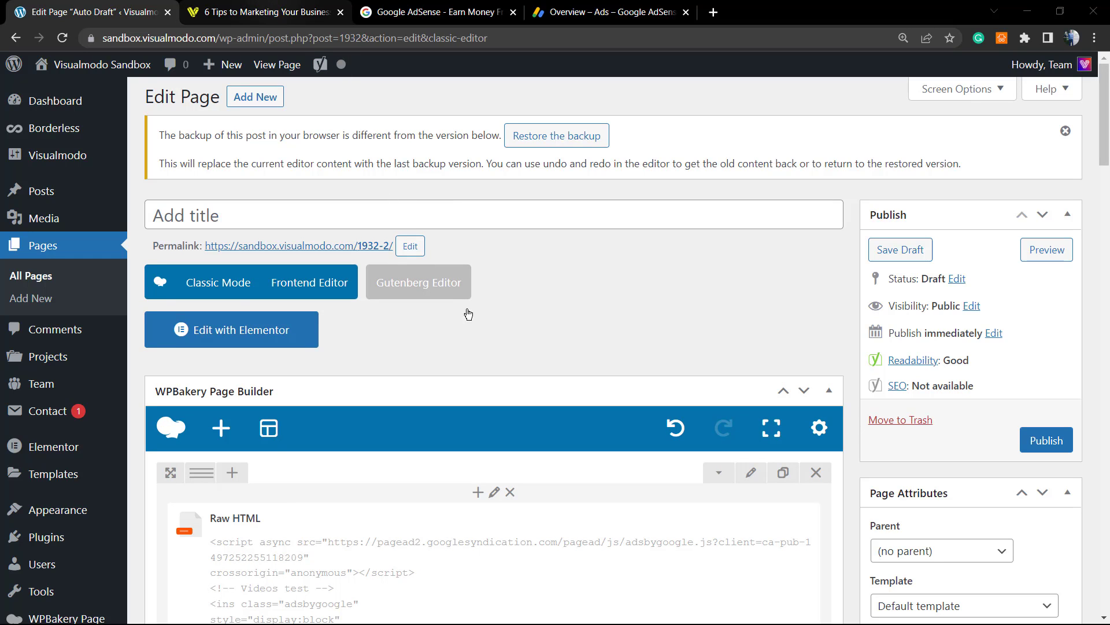
key(ctrl+Tab)
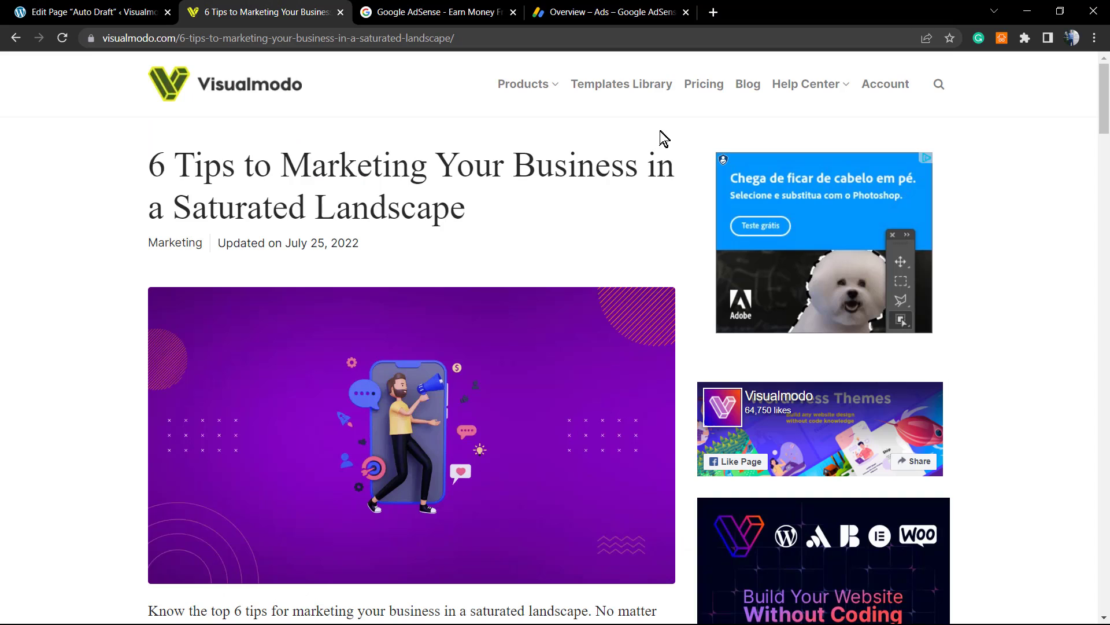
- Open the Visualmodo Blog page and scroll through its posts to the .store ad banner
click(742, 93)
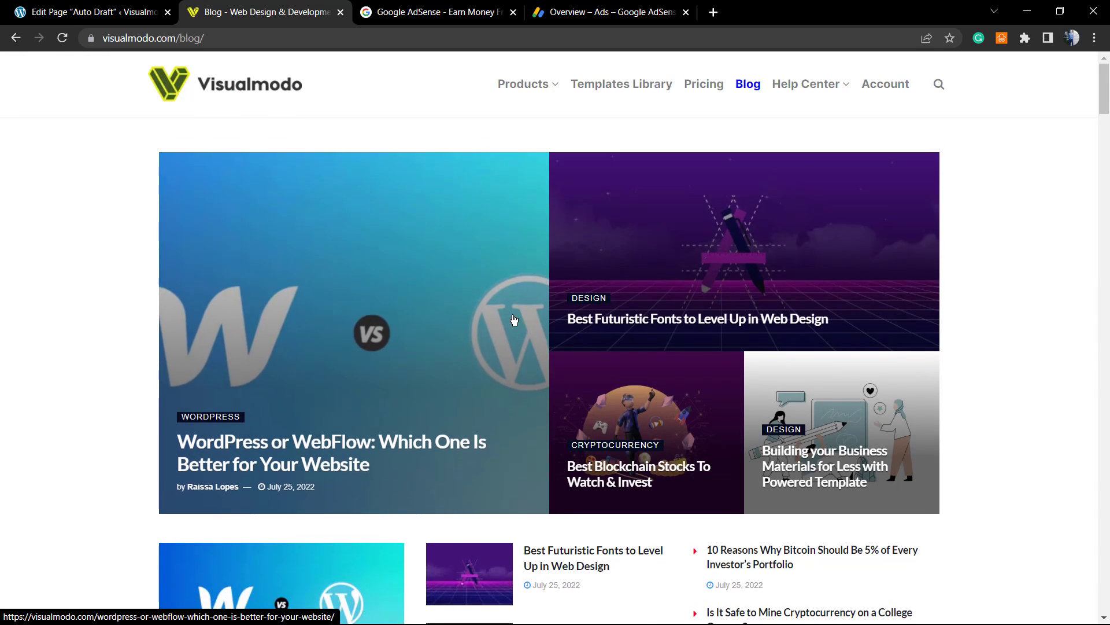
scroll(514, 320, down, 10)
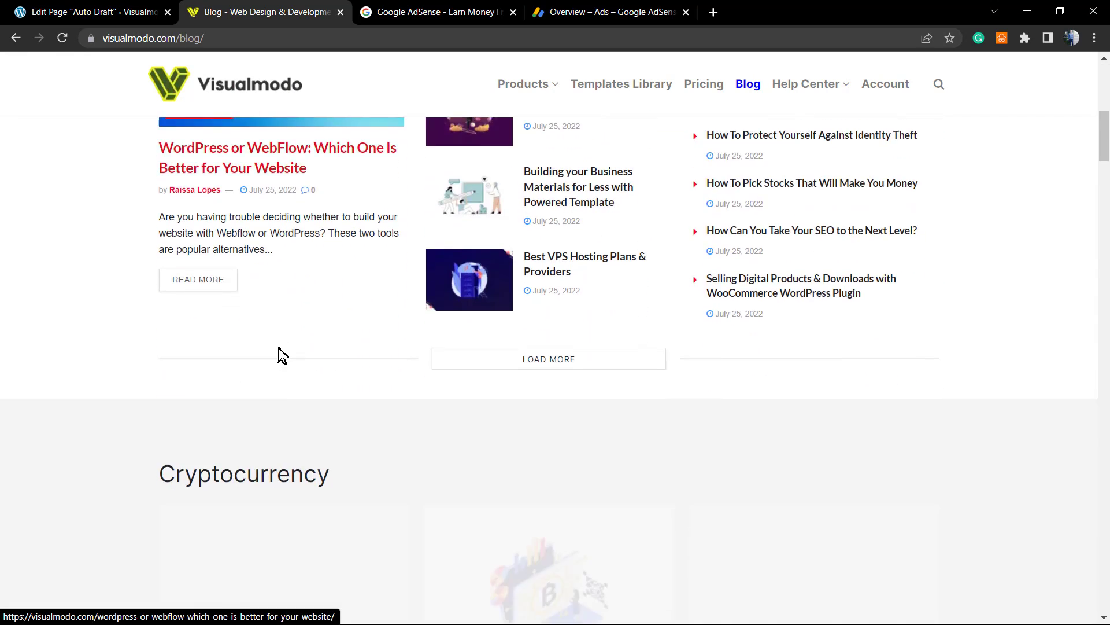
scroll(278, 348, down, 14)
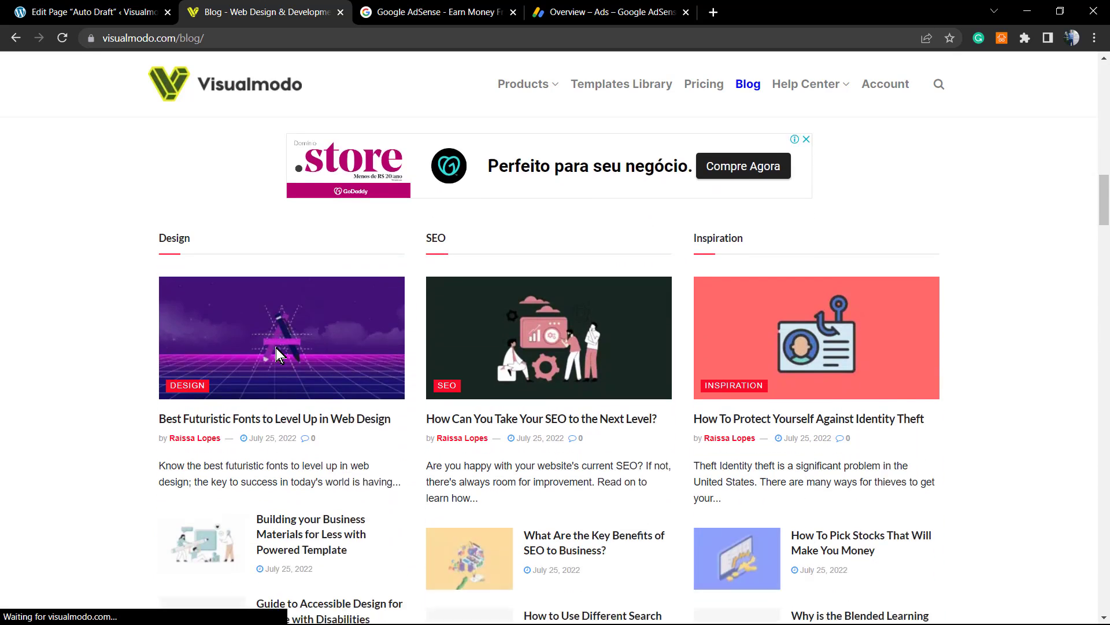
scroll(276, 348, down, 2)
scroll(276, 348, down, 2)
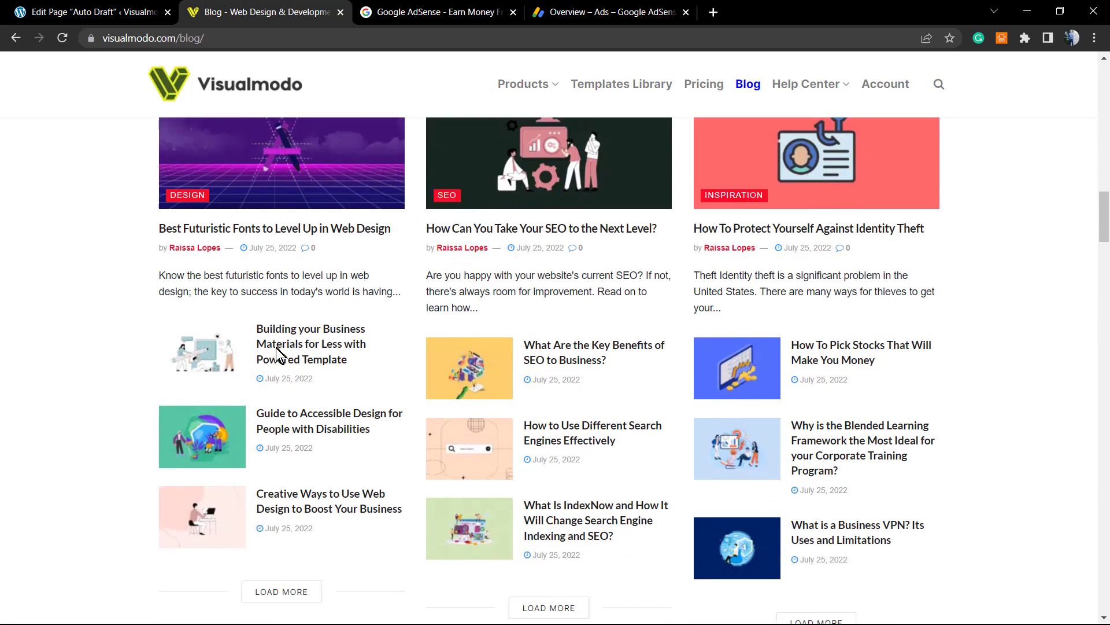
scroll(276, 348, down, 5)
scroll(277, 347, down, 5)
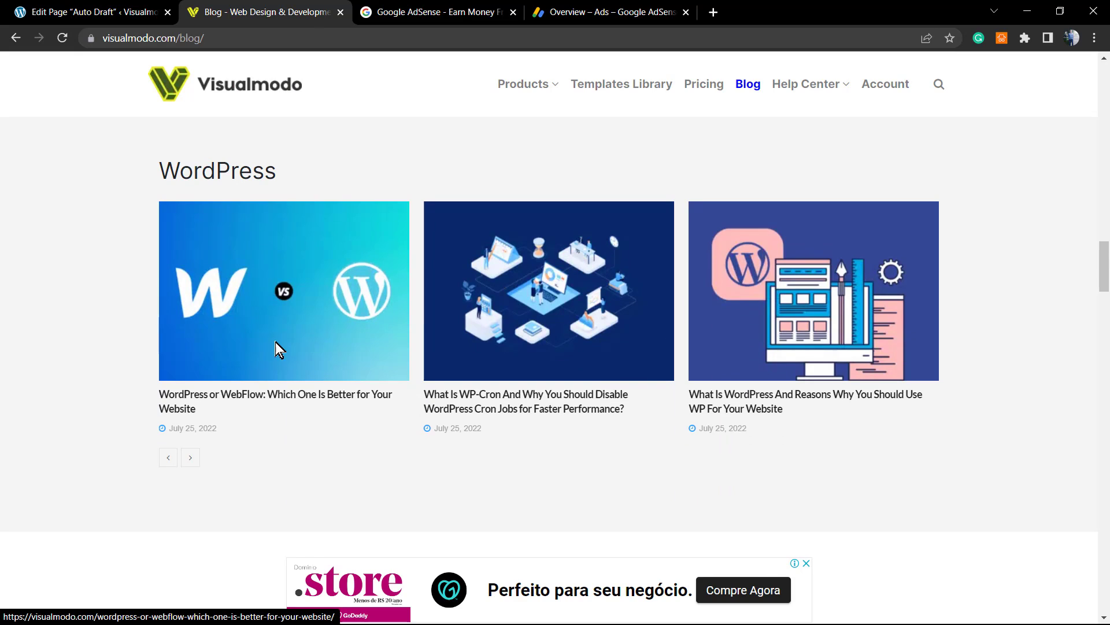
scroll(275, 342, down, 10)
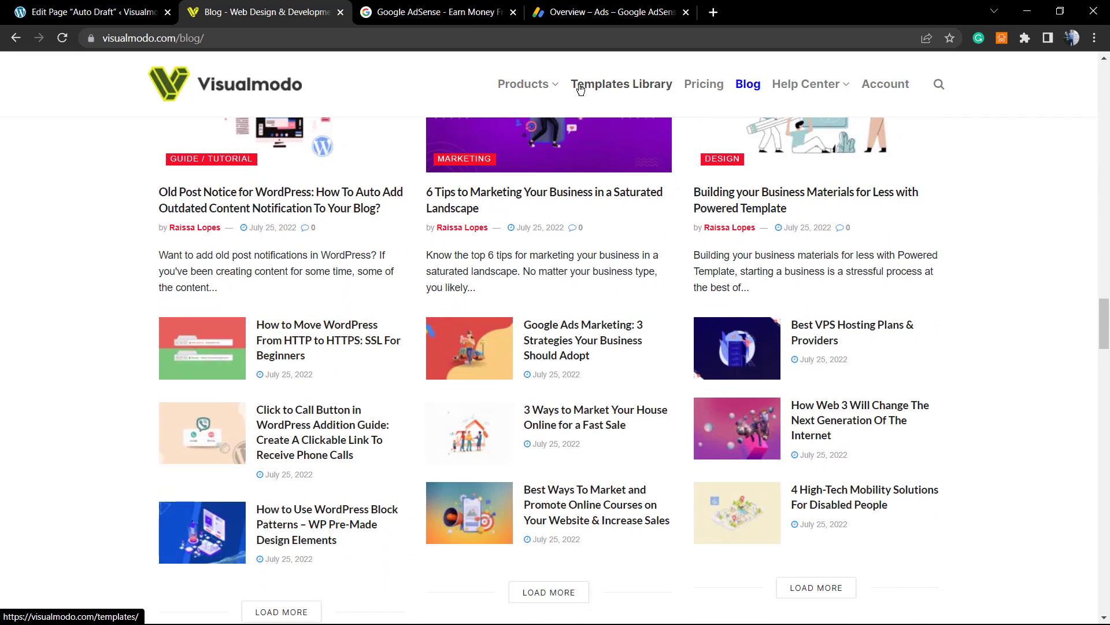
mouse_move(526, 85)
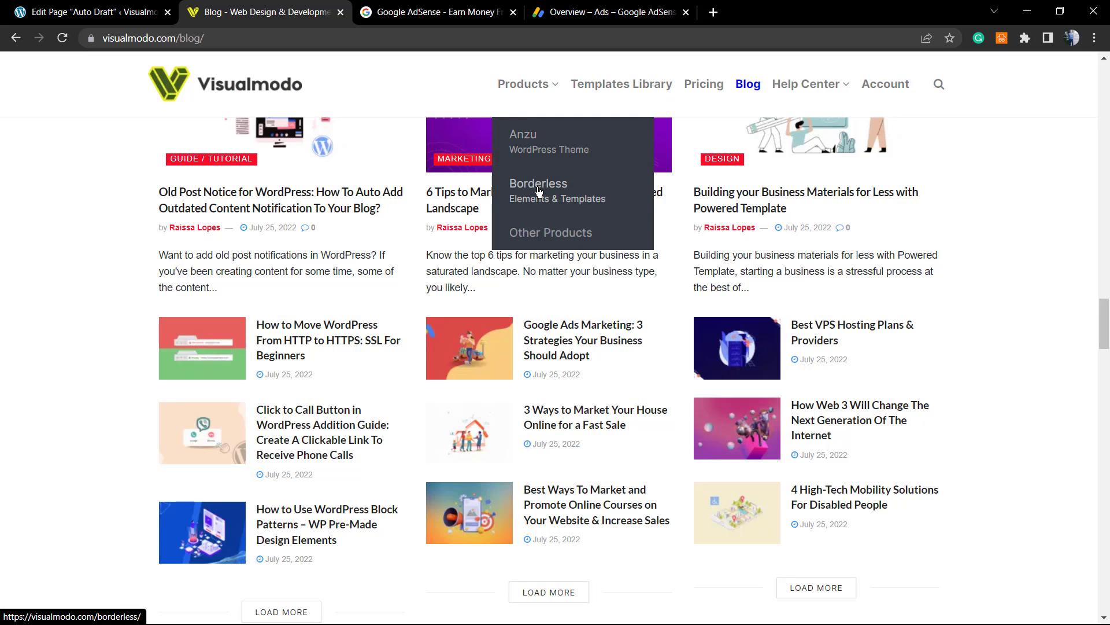
- Open the Templates Library and scroll through templates such as Massage, Eco Food, Barber and Firebrigade
click(580, 97)
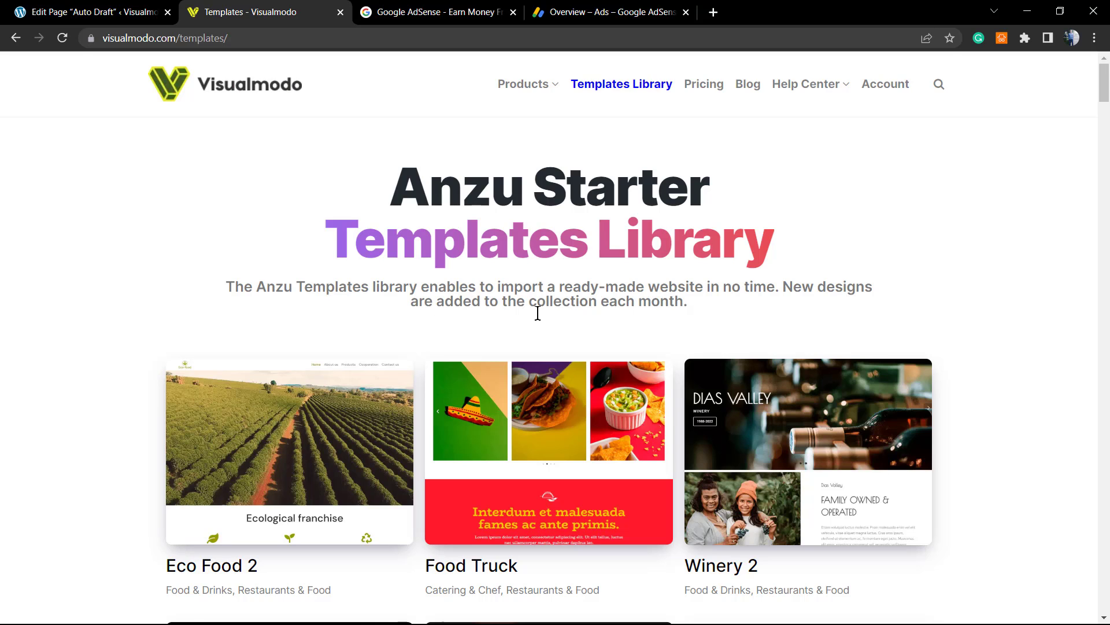
scroll(416, 326, down, 6)
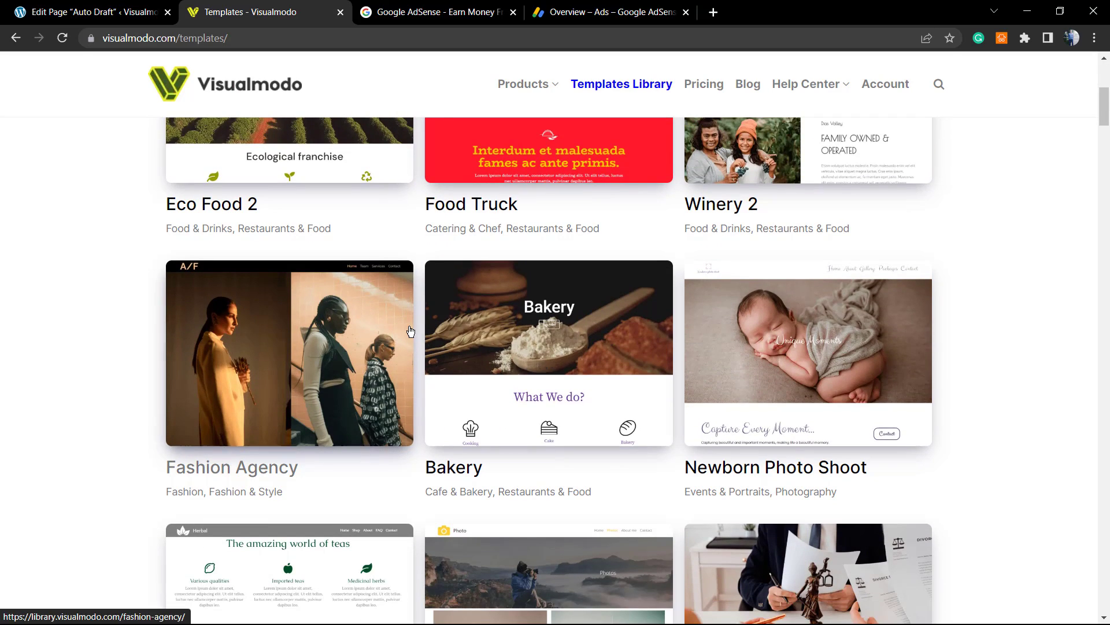
scroll(411, 331, down, 10)
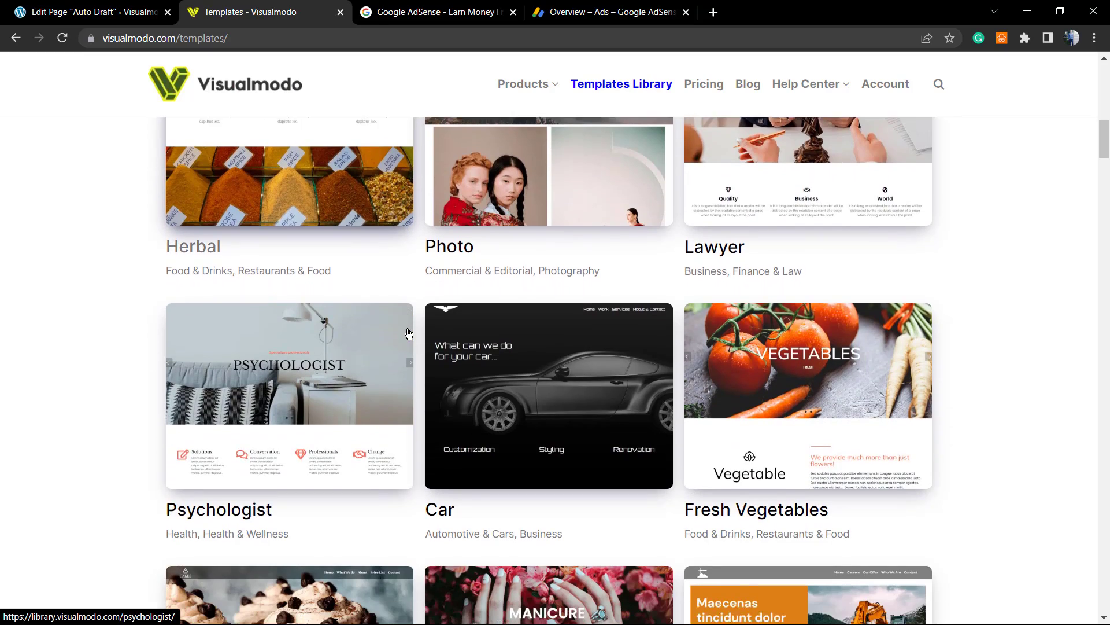
scroll(409, 334, down, 11)
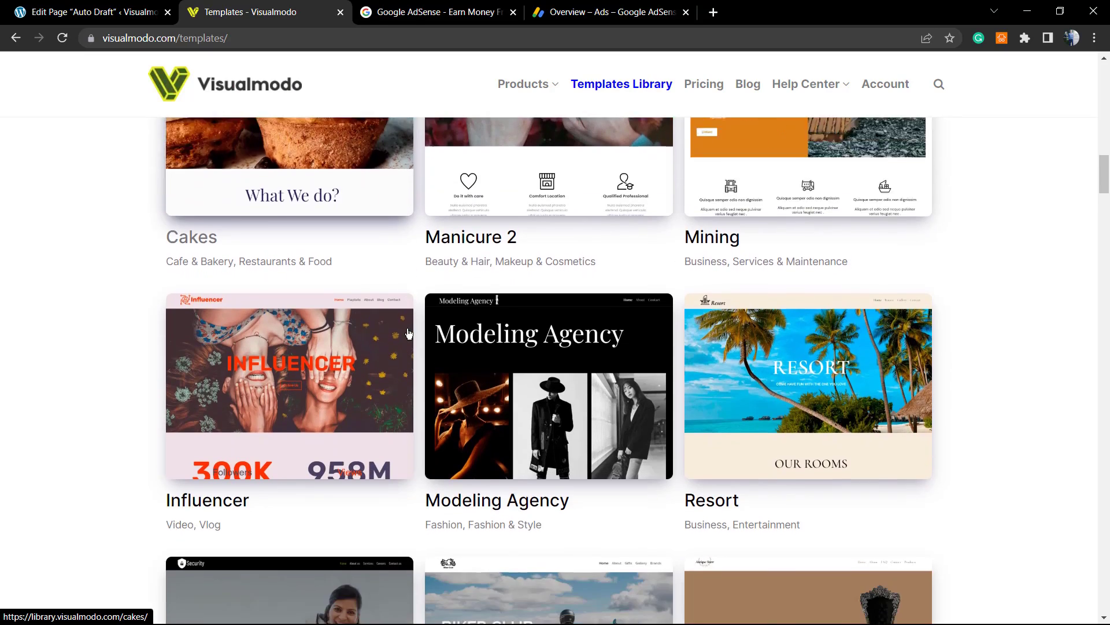
scroll(409, 335, down, 12)
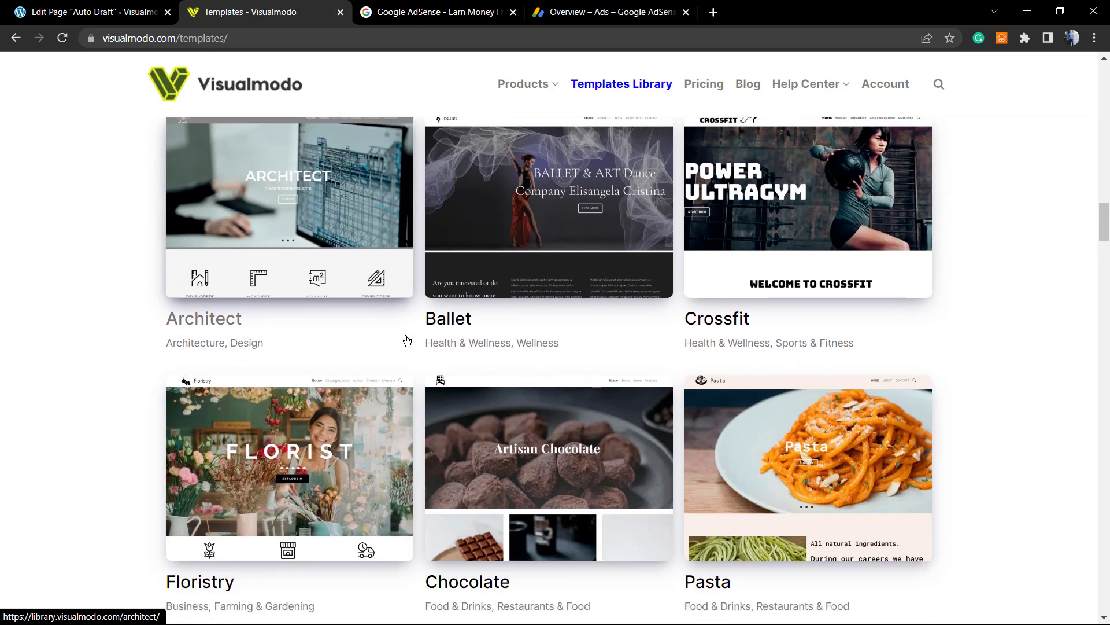
scroll(407, 340, down, 1)
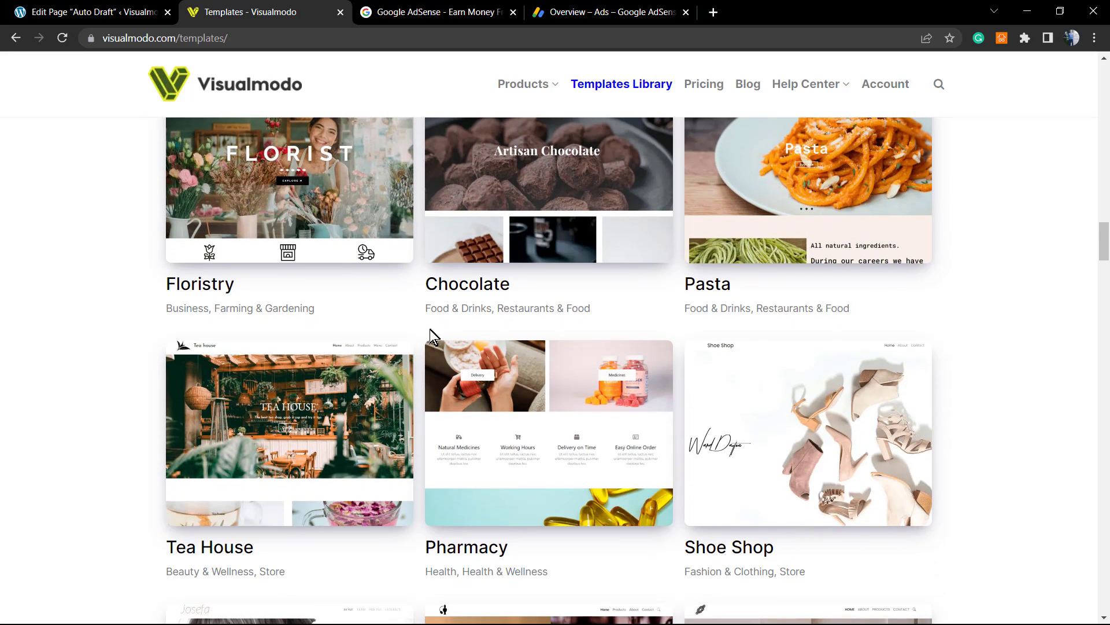
scroll(426, 330, down, 9)
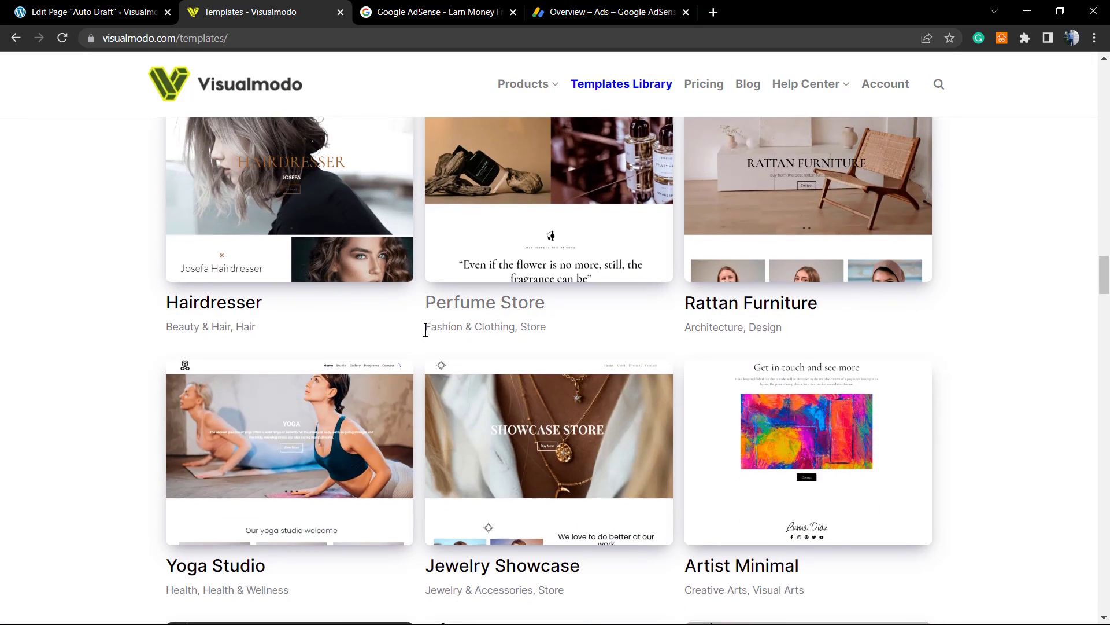
scroll(425, 329, down, 6)
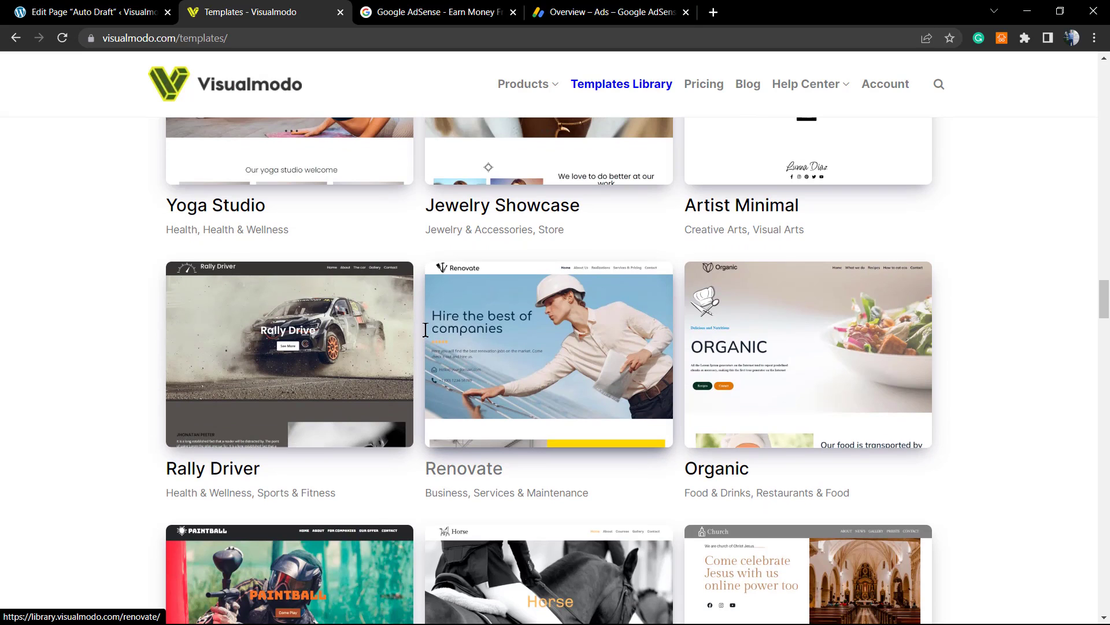
scroll(426, 330, down, 8)
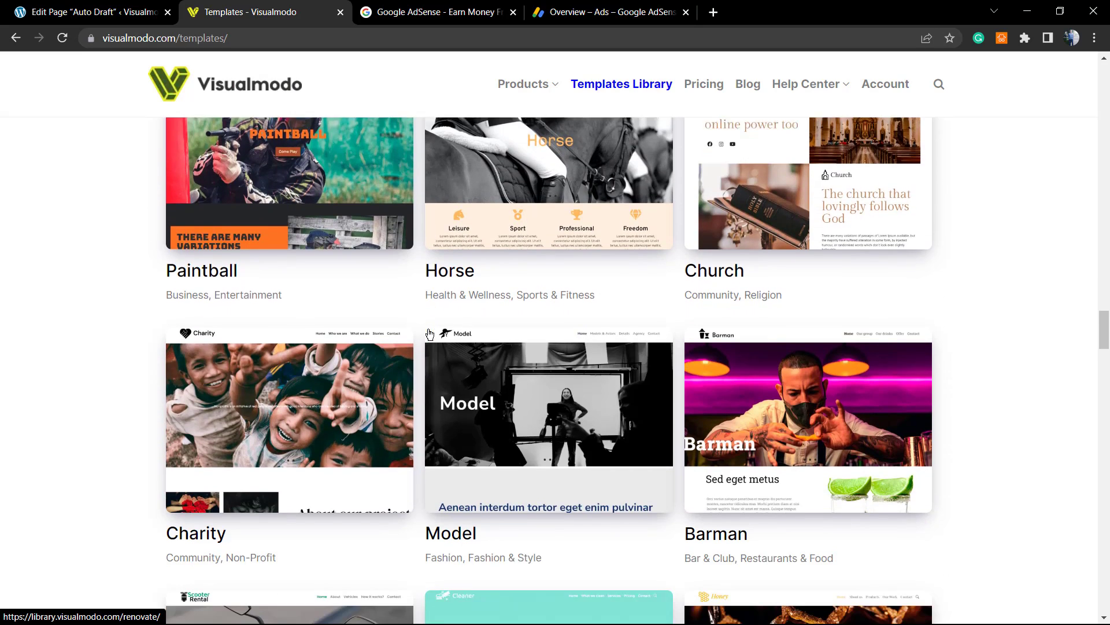
scroll(429, 334, down, 14)
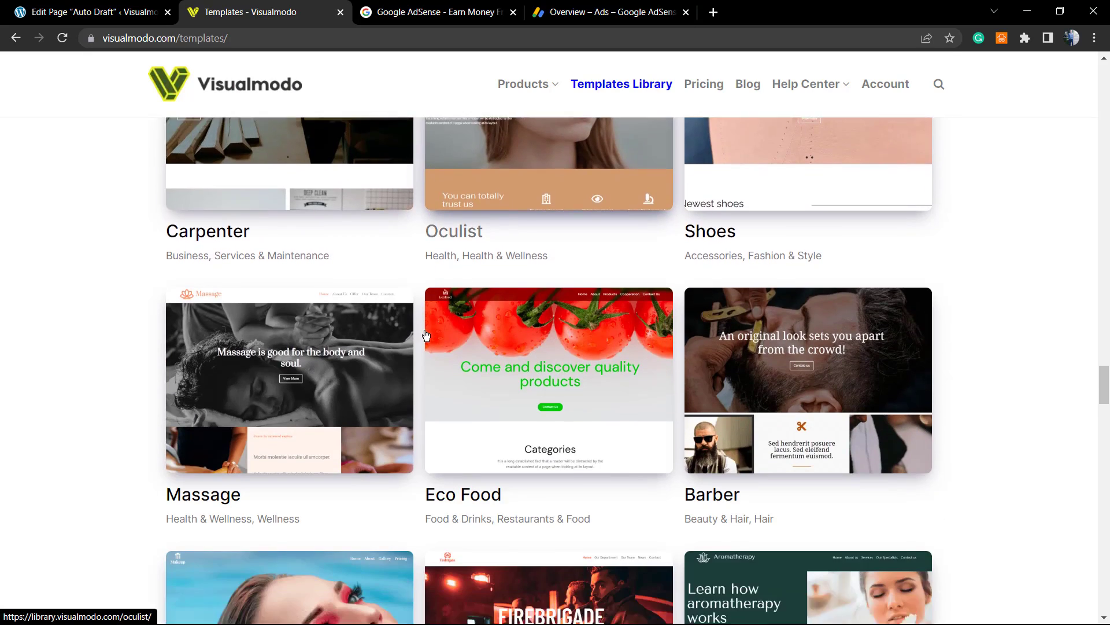
scroll(425, 335, down, 3)
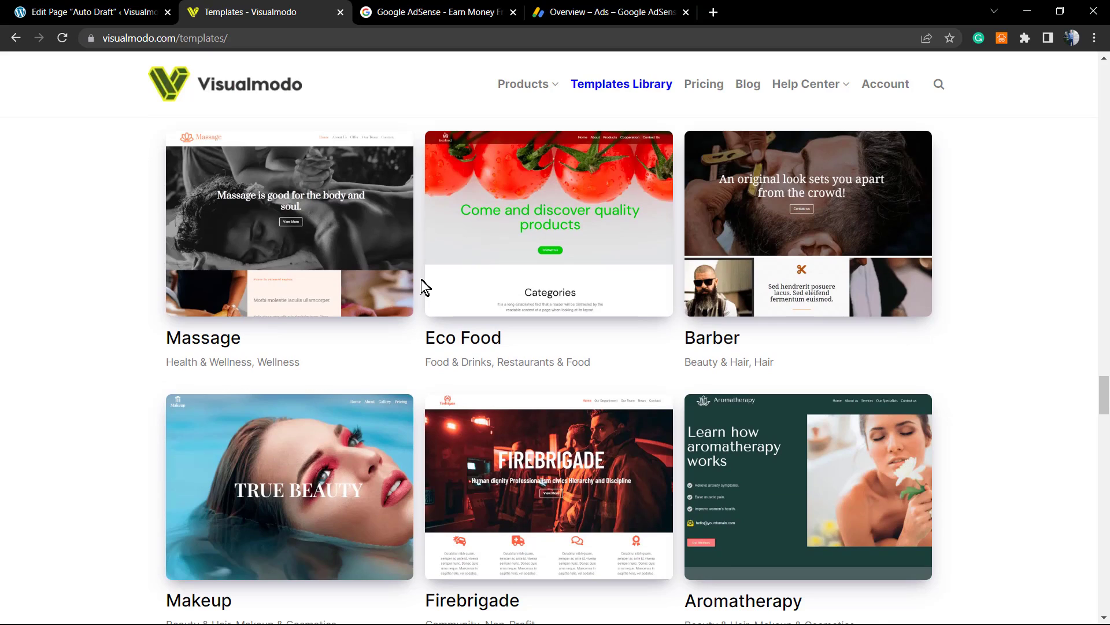